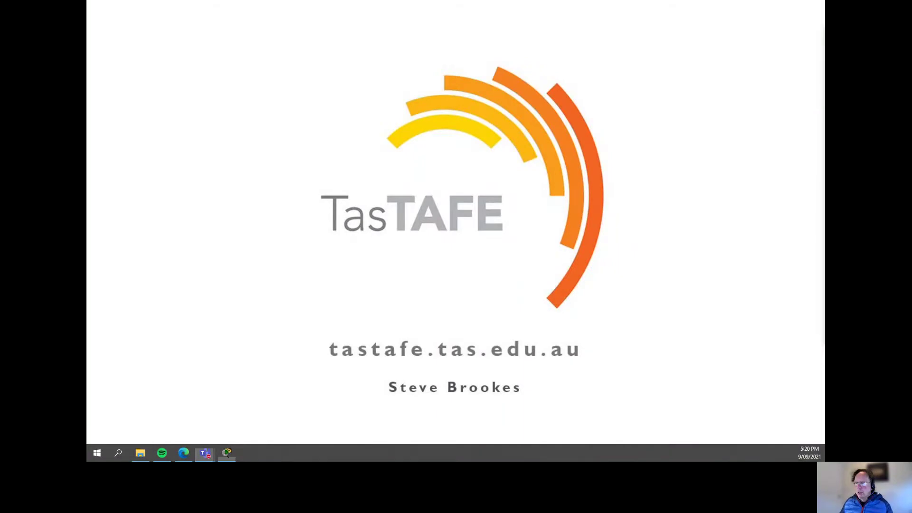
Step: Survey the head office topology, including HO_Edge_RTR and ISP_Router, then scroll right to blank canvas
click(227, 452)
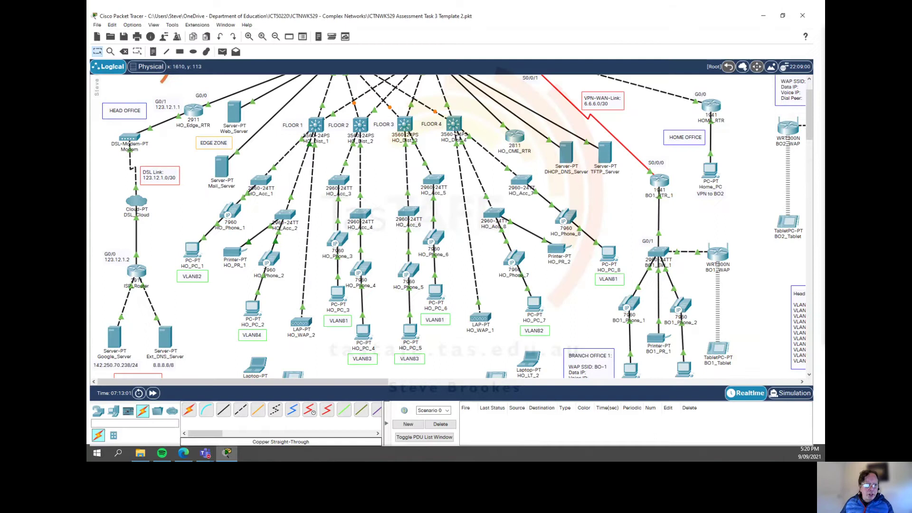
scroll(307, 215, up, 2)
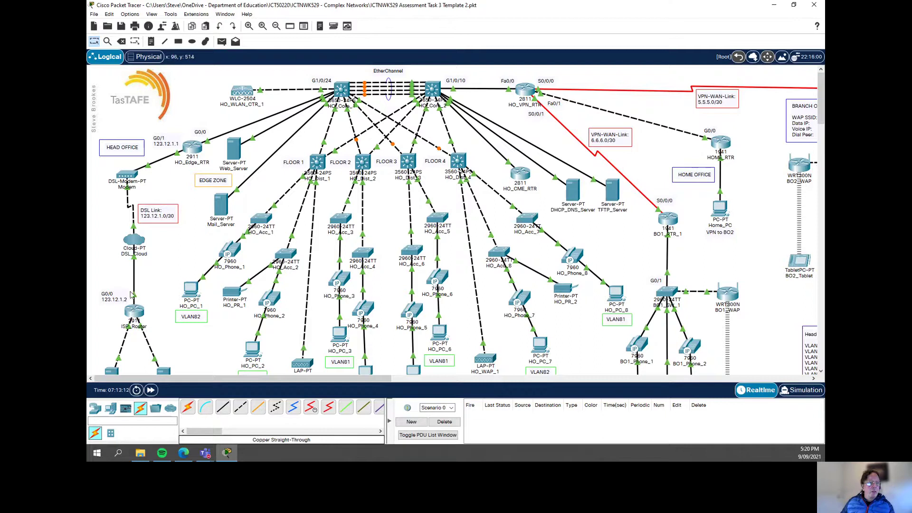
scroll(138, 322, down, 2)
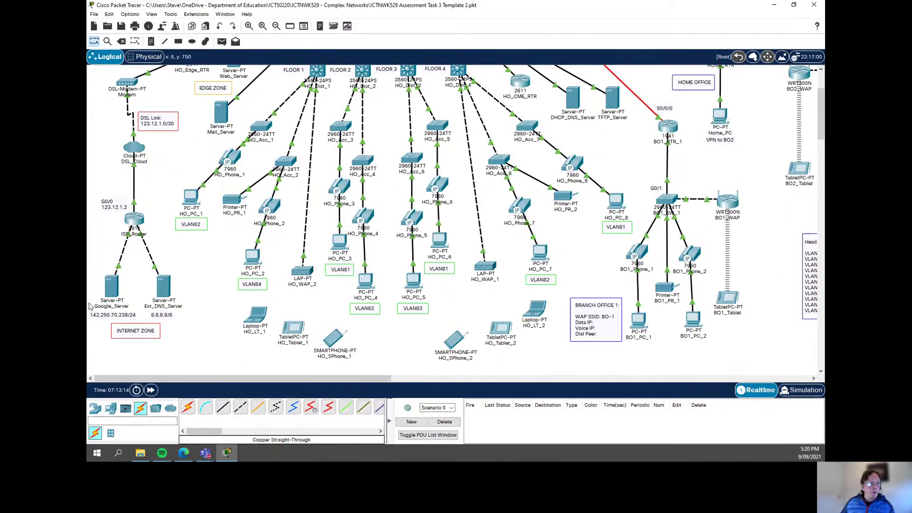
scroll(159, 269, up, 2)
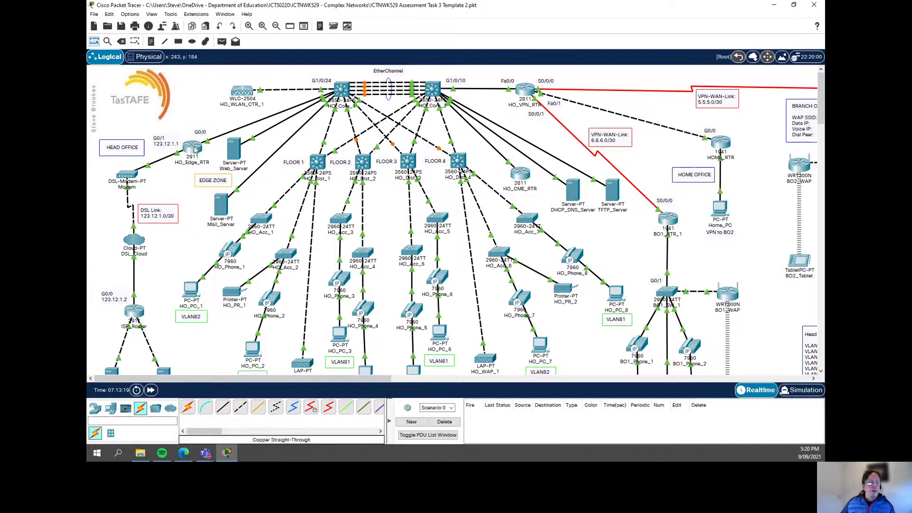
mouse_move(195, 149)
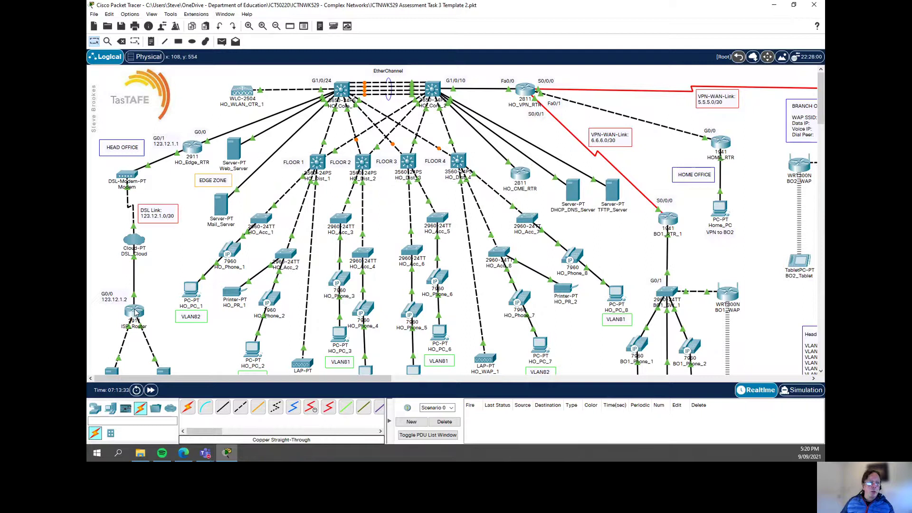
mouse_move(136, 313)
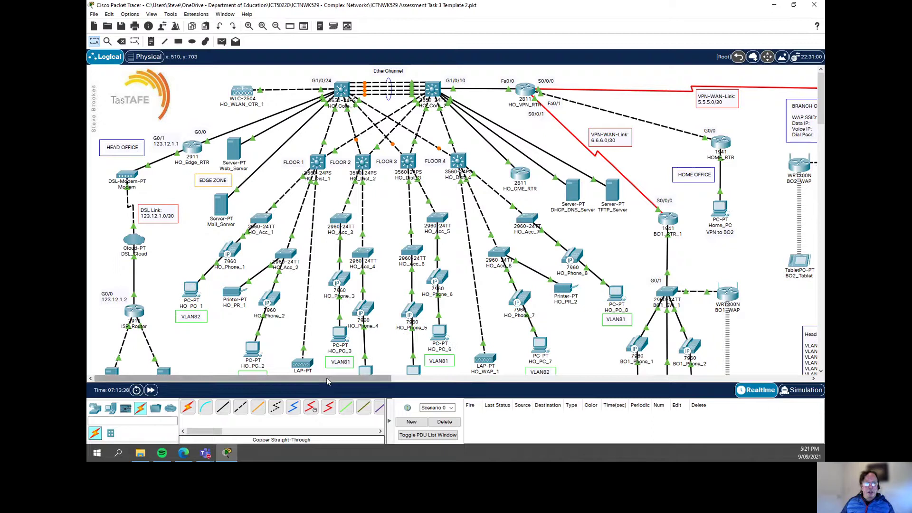
drag(326, 378, 648, 377)
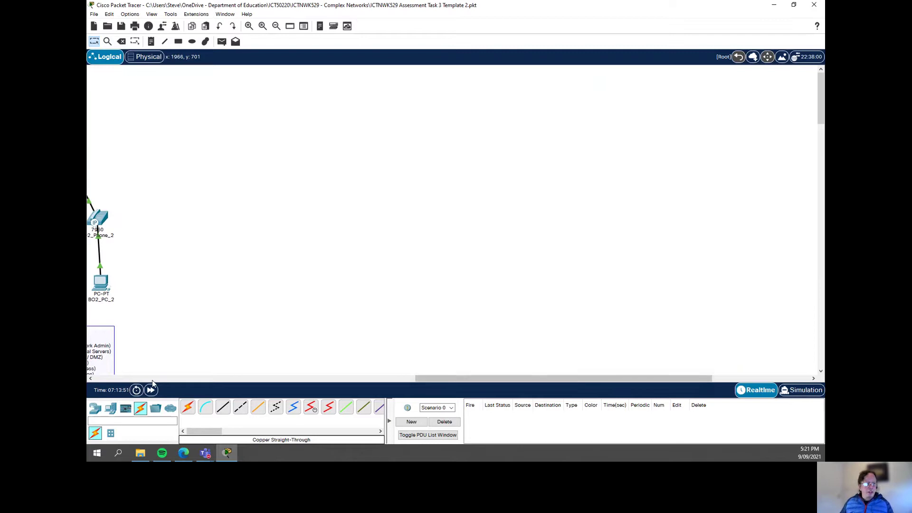
Step: Drop three 1941 routers in a triangle, adjust Router3 and Router4, and zoom in twice
click(95, 409)
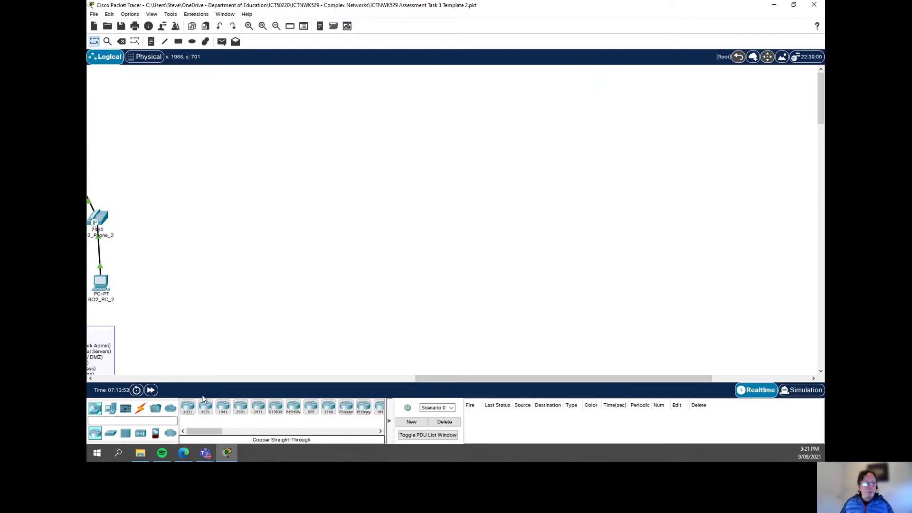
drag(223, 407, 315, 192)
drag(223, 407, 450, 134)
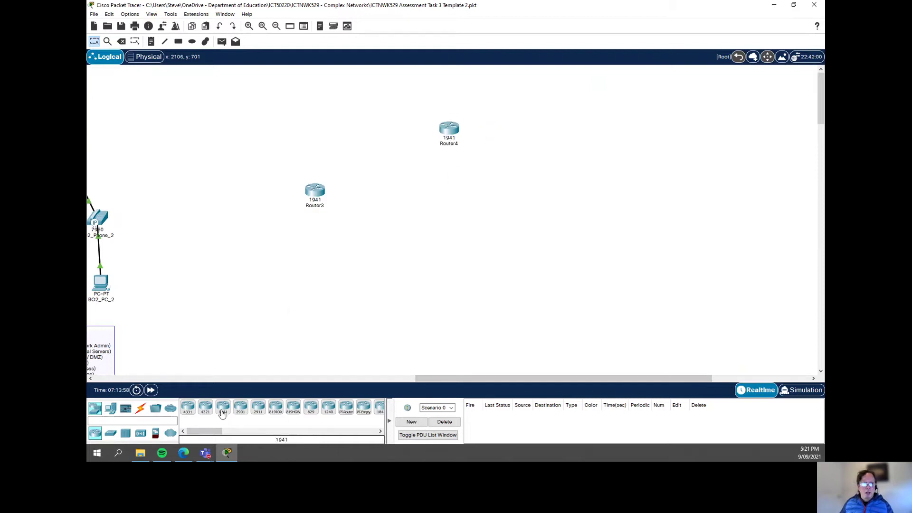
drag(223, 407, 545, 207)
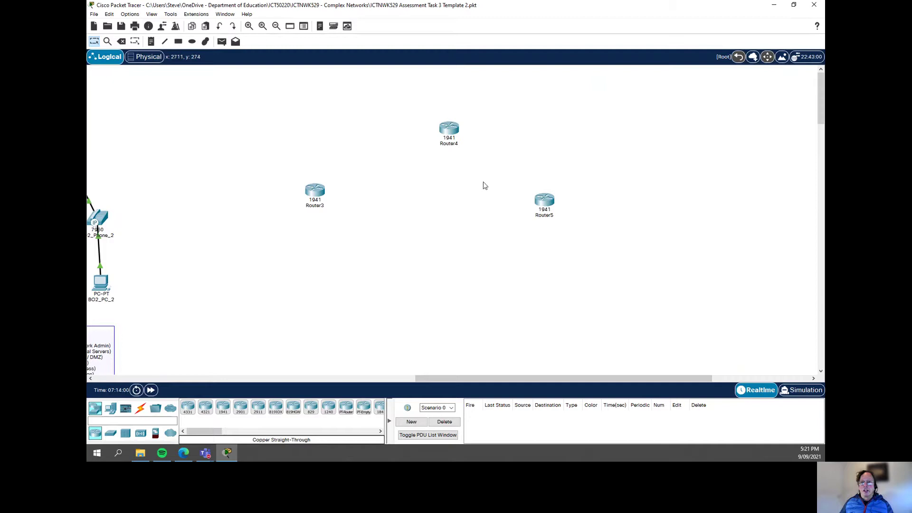
drag(446, 136, 438, 121)
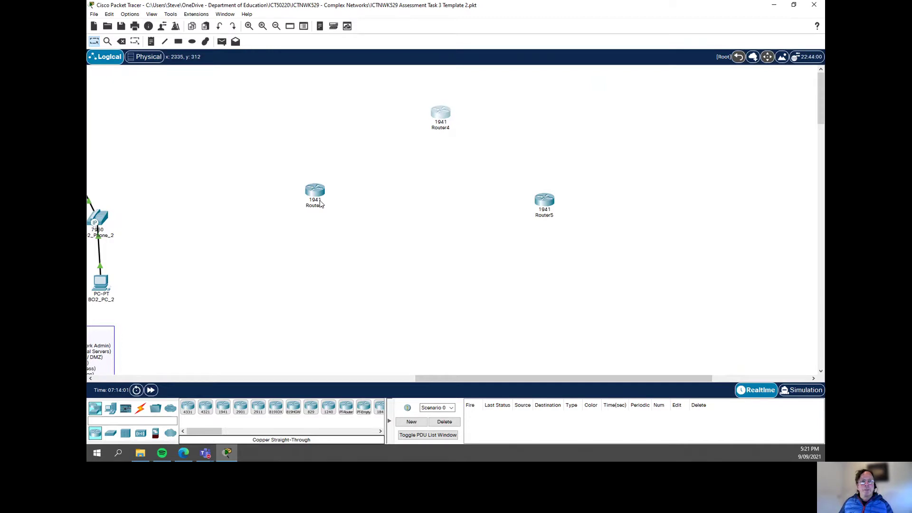
drag(313, 194, 316, 211)
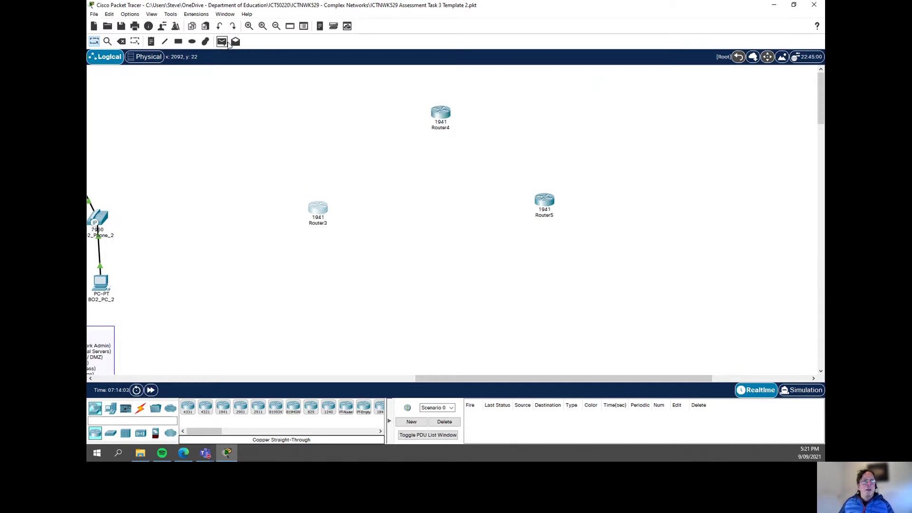
click(248, 27)
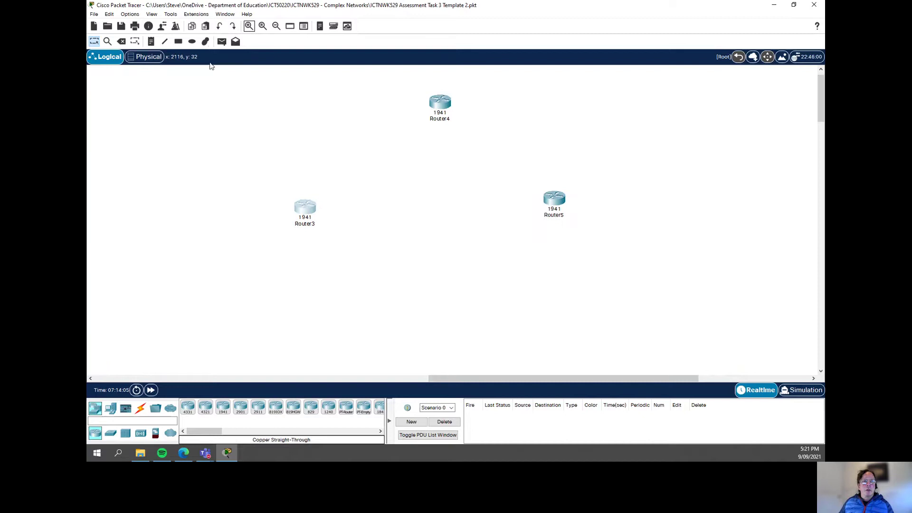
click(249, 28)
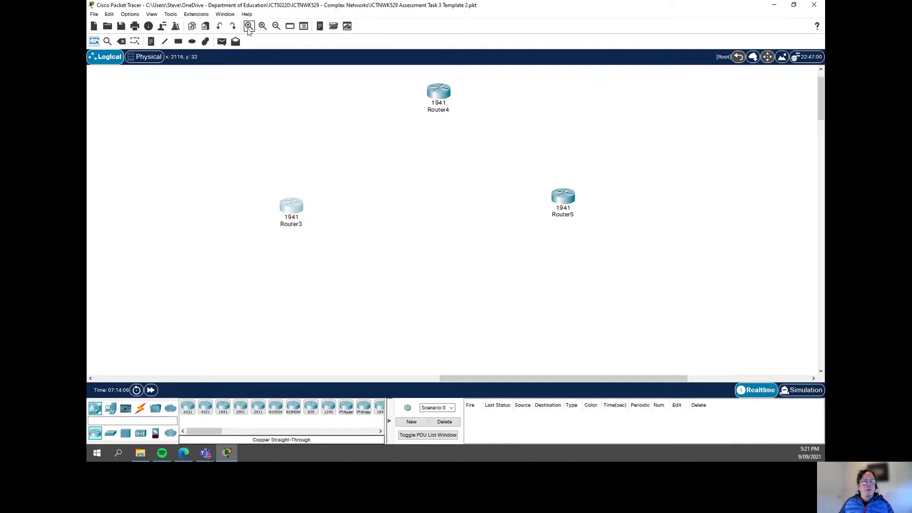
Step: Place DSL Modem2 above Router3 and DSL Modem3 near Router5, nudging both routers outward
click(169, 434)
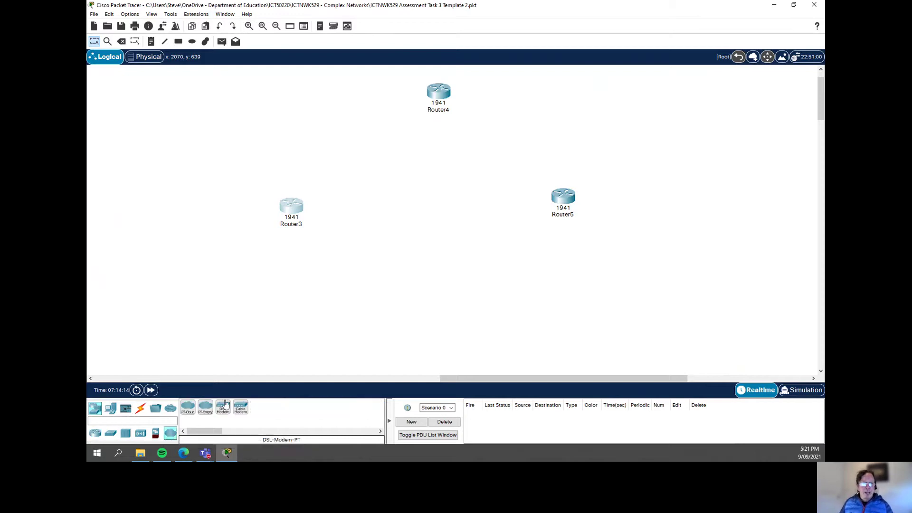
drag(225, 403, 363, 169)
drag(222, 407, 510, 164)
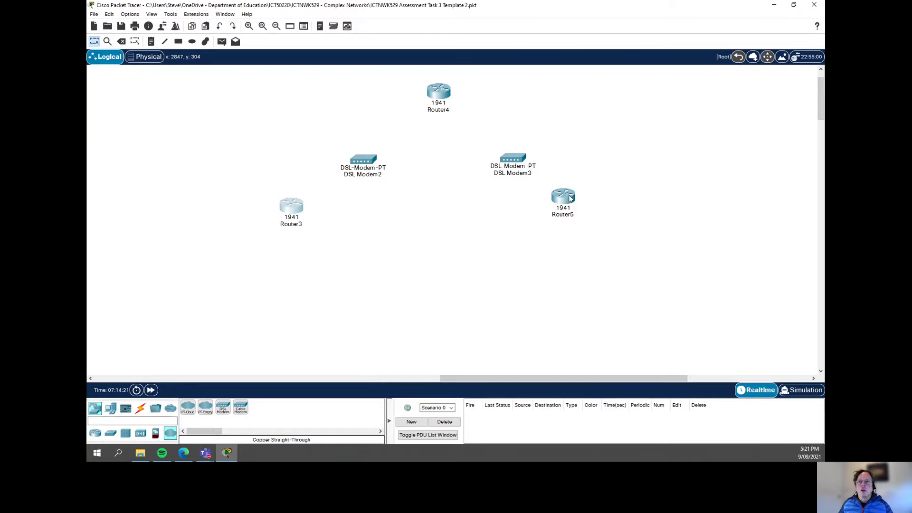
drag(570, 199, 592, 220)
drag(286, 209, 278, 224)
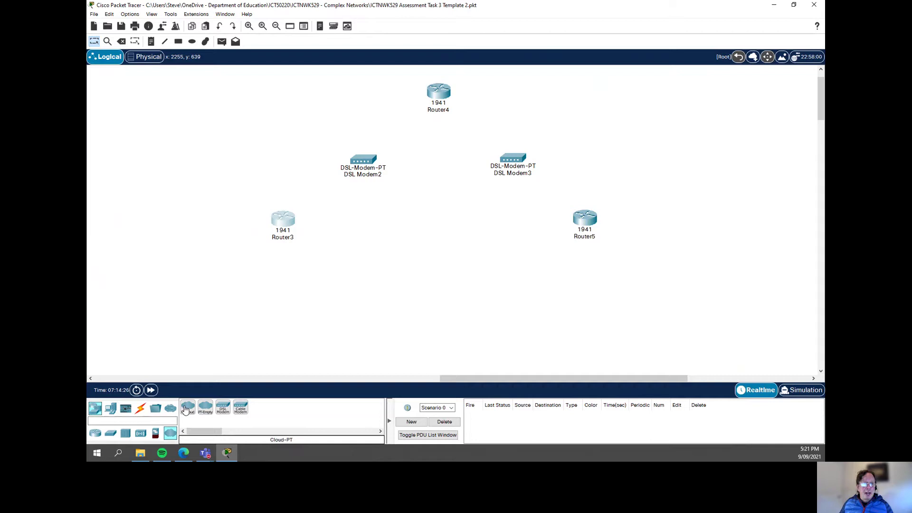
Step: Add Cloud2 near DSL Modem2 and Cloud3 near Router5, then scroll left toward the head office
click(186, 410)
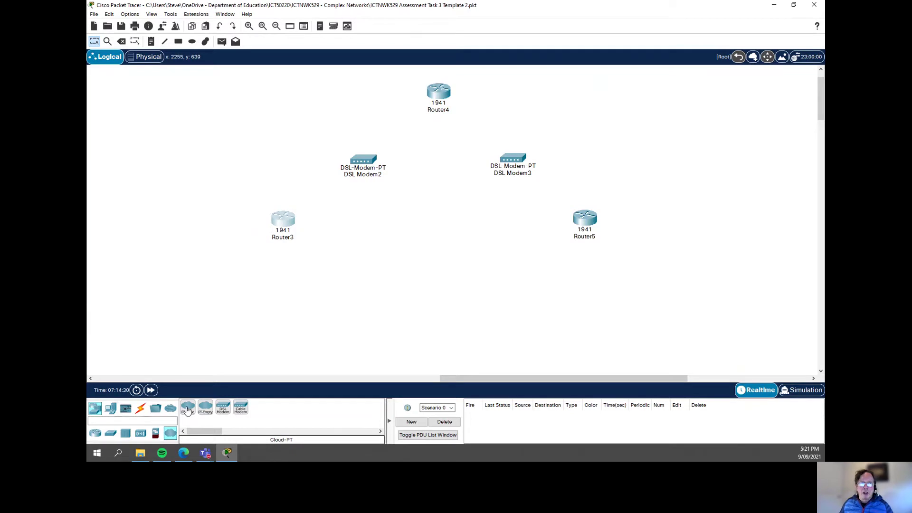
drag(188, 411, 383, 151)
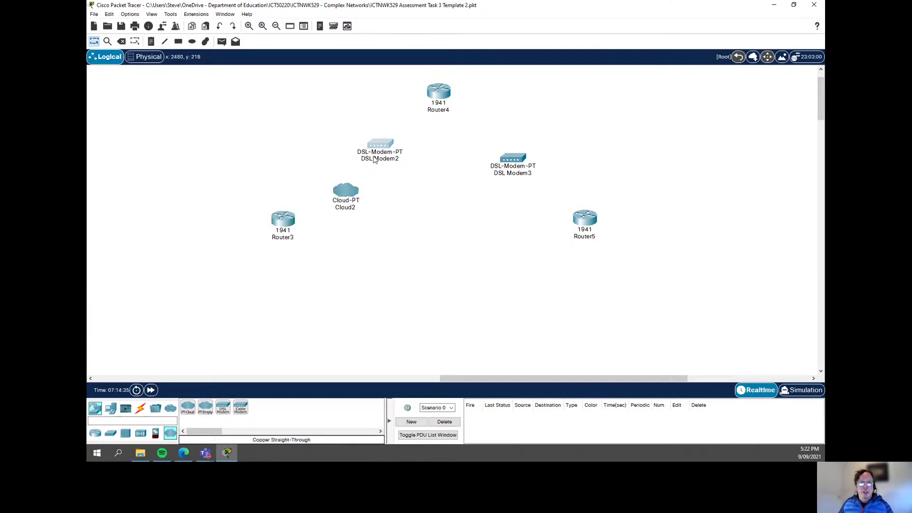
drag(344, 194, 331, 186)
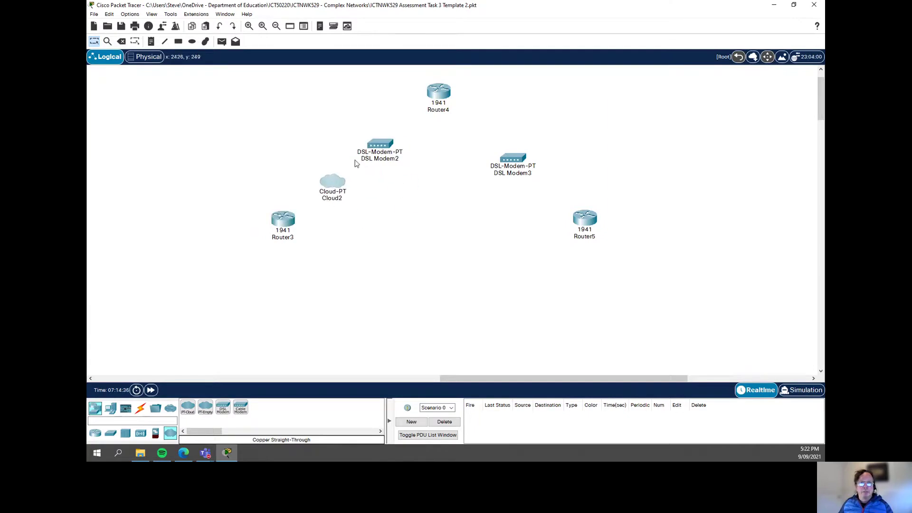
click(381, 144)
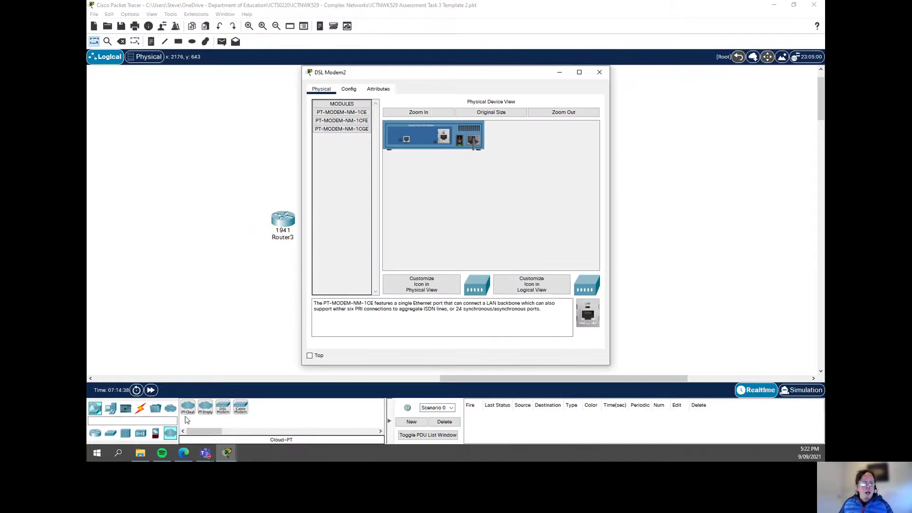
click(597, 74)
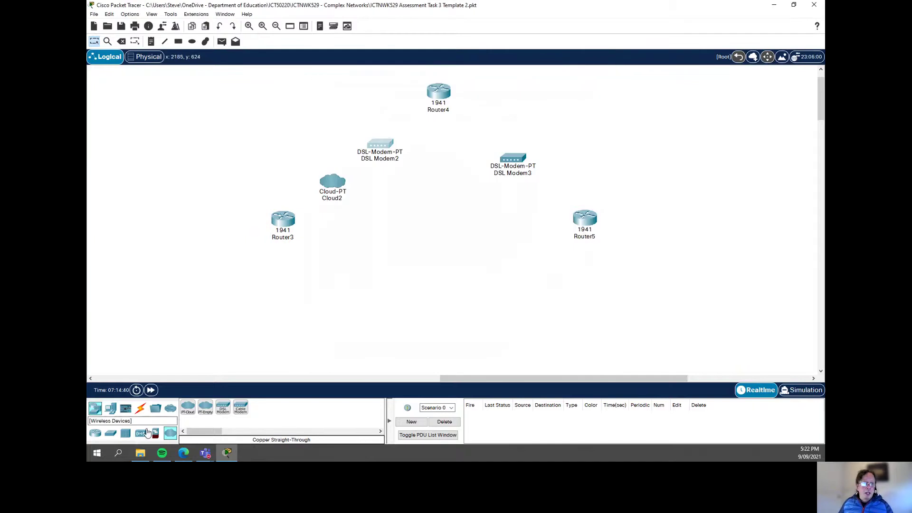
click(188, 410)
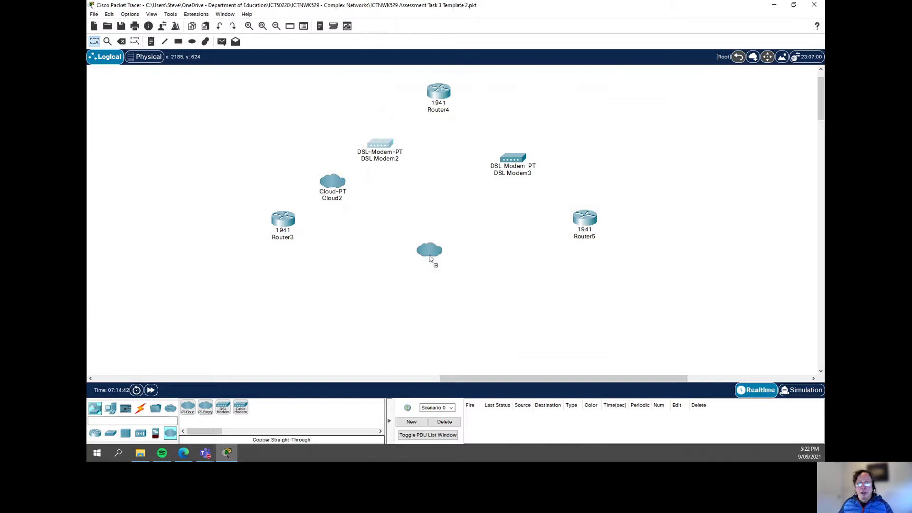
click(545, 198)
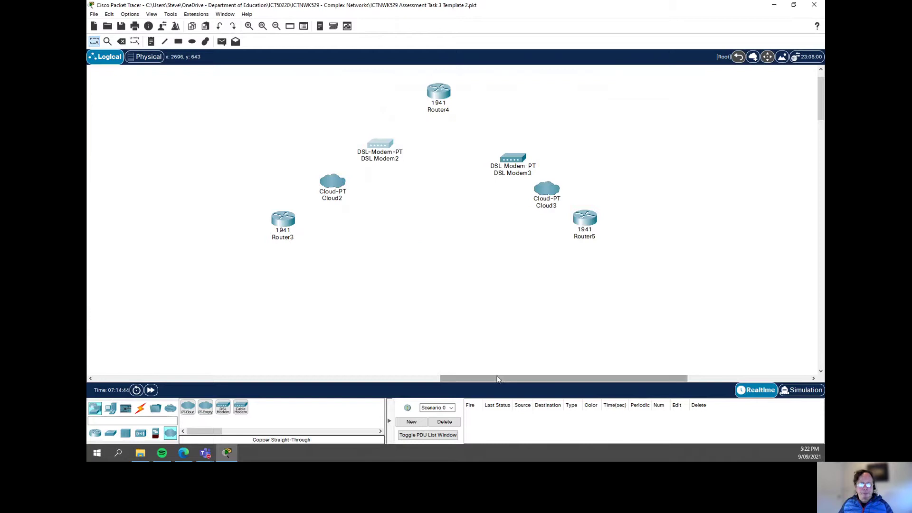
drag(497, 380, 483, 377)
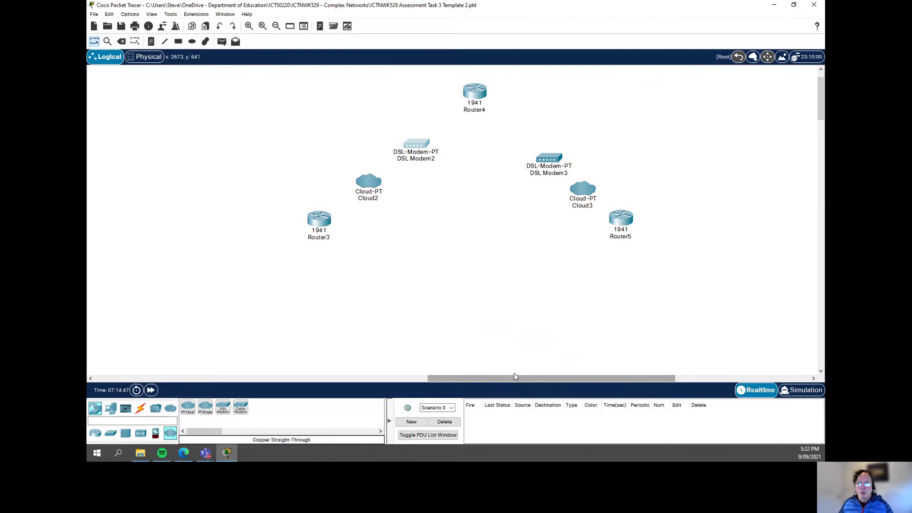
drag(514, 380, 182, 379)
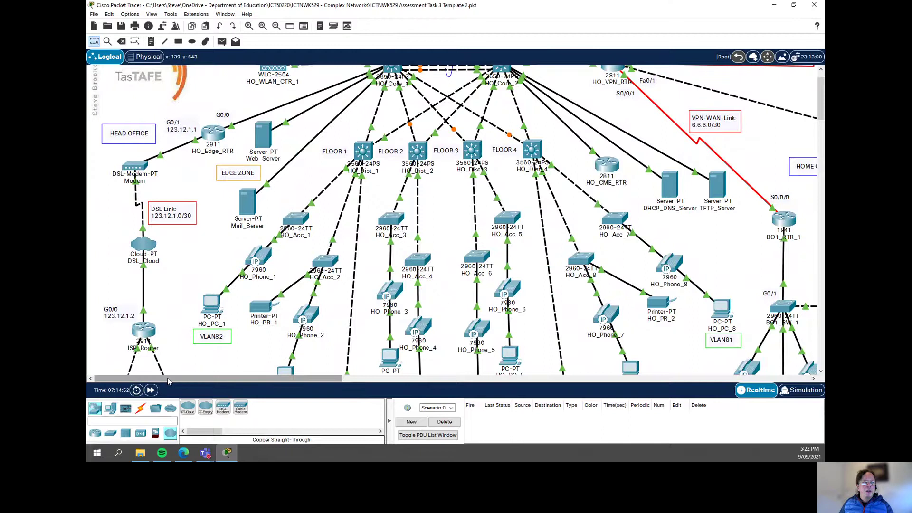
Step: Arrange Cloud2 and Cloud3 above DSL Modem2 and DSL Modem3, and lower Router5 slightly
mouse_move(167, 378)
mouse_down()
mouse_move(497, 377)
mouse_move(112, 381)
mouse_move(190, 381)
mouse_move(152, 383)
mouse_up()
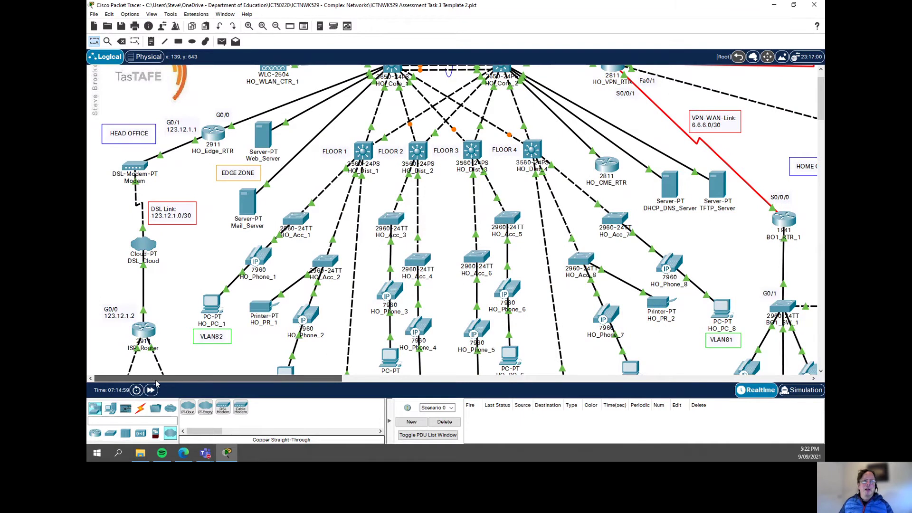
drag(163, 384, 456, 377)
mouse_move(530, 144)
mouse_down()
mouse_move(506, 202)
mouse_move(513, 149)
mouse_move(530, 129)
mouse_up()
drag(514, 205, 482, 181)
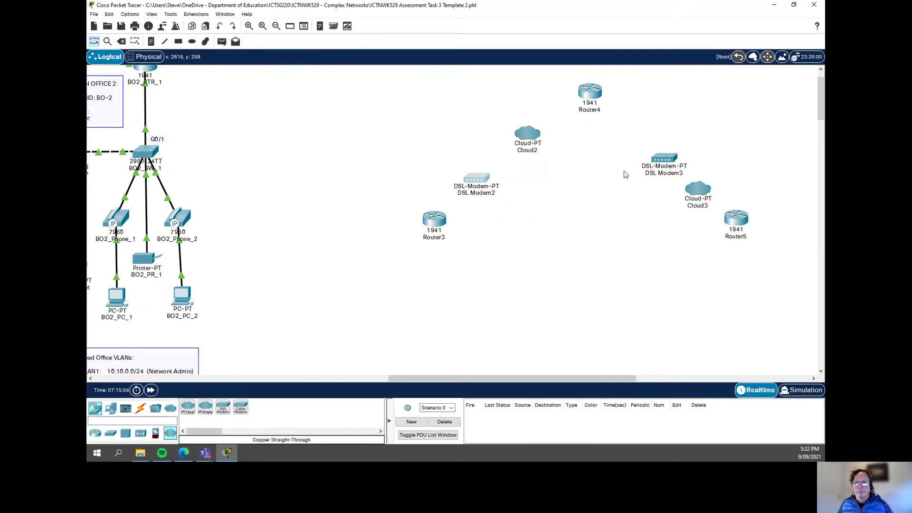
drag(687, 188, 645, 133)
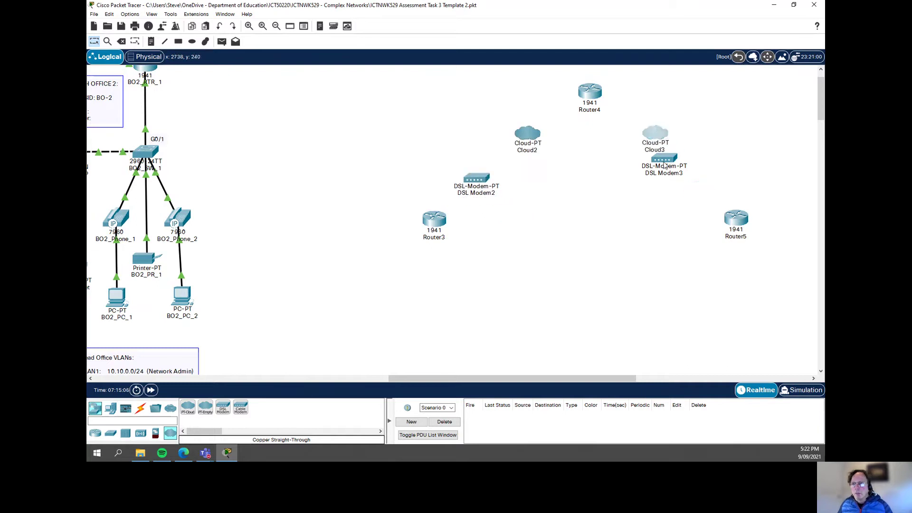
drag(665, 165, 691, 184)
drag(734, 223, 735, 229)
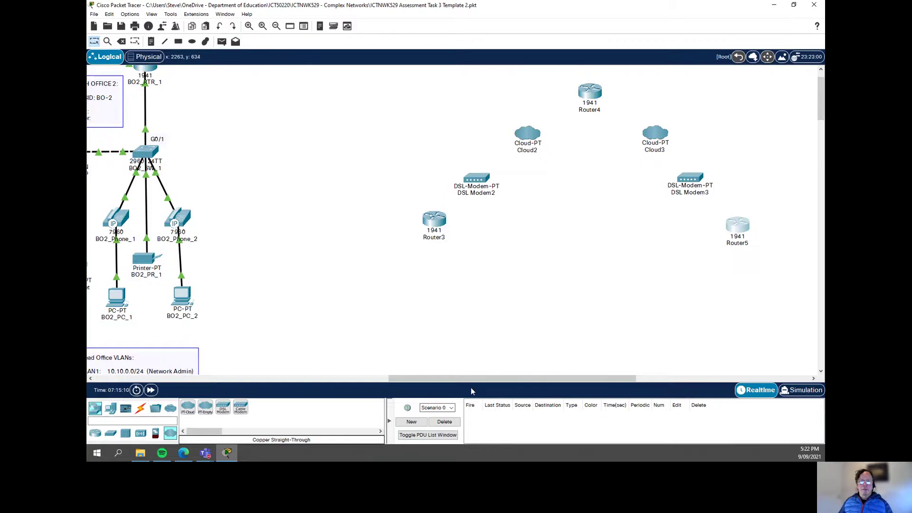
drag(473, 378, 506, 379)
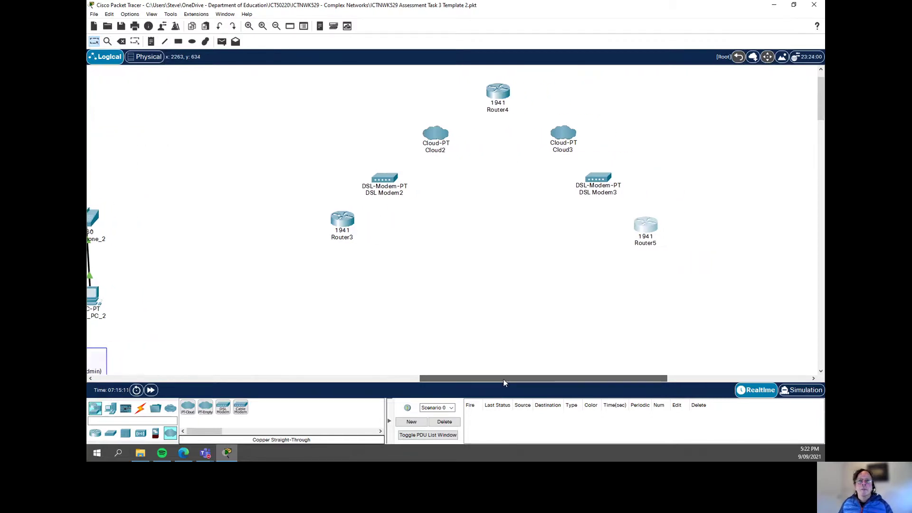
Step: Connect DSL Modem2 Port 0 to Cloud2's Modem4 port with a phone cable
click(141, 408)
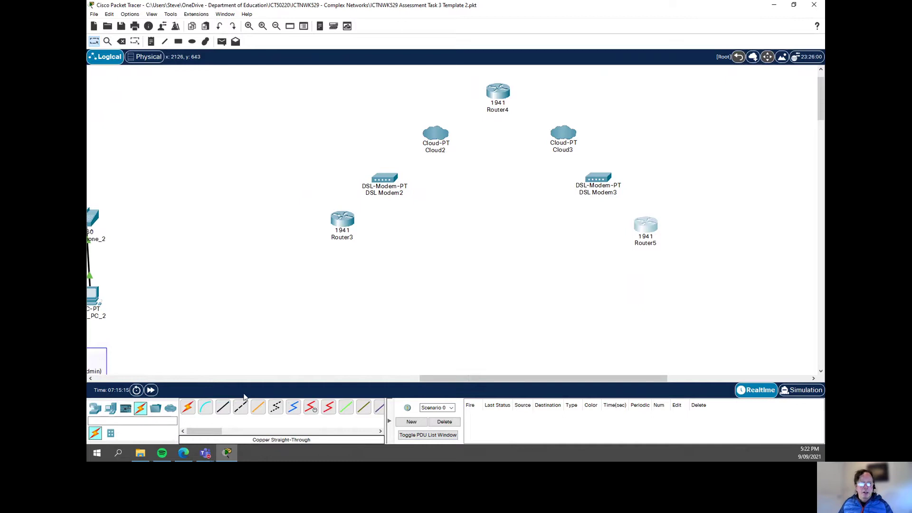
click(275, 410)
click(397, 184)
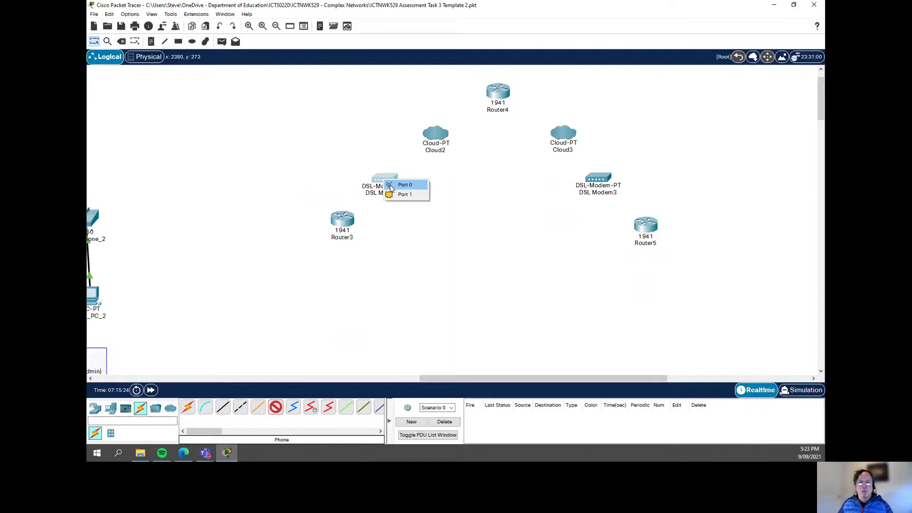
click(404, 185)
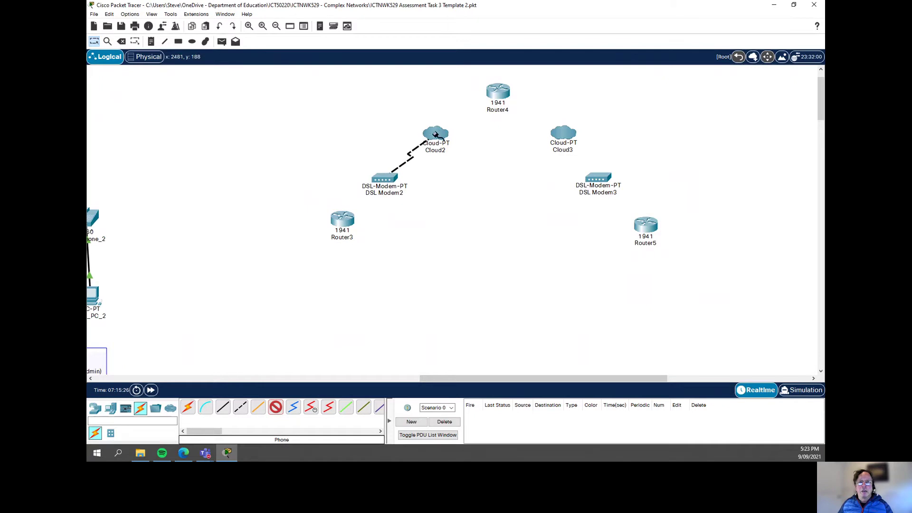
click(435, 134)
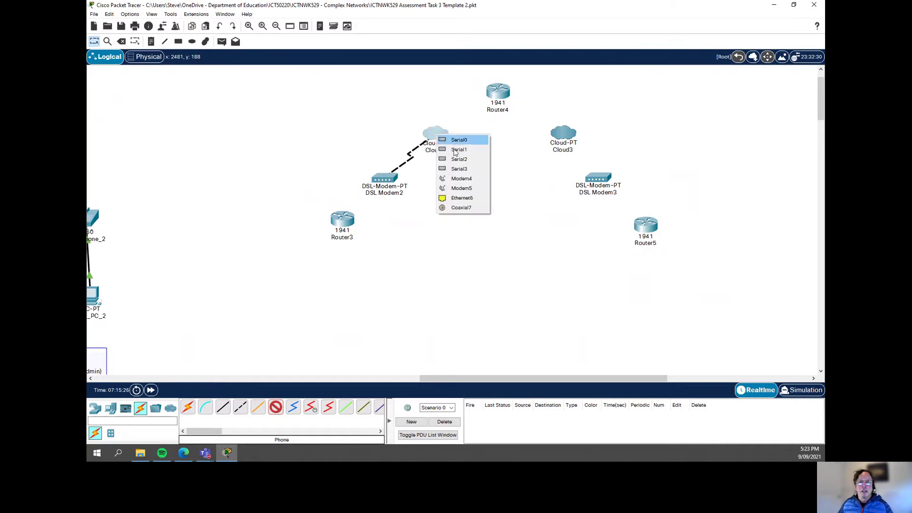
click(467, 180)
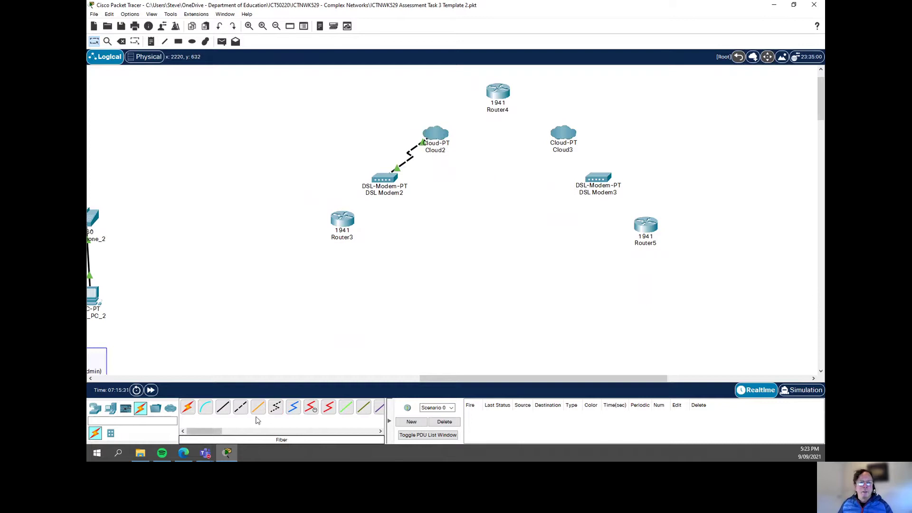
Step: Connect DSL Modem3 Port 0 to Cloud3's Modem4 port with a phone cable
click(276, 407)
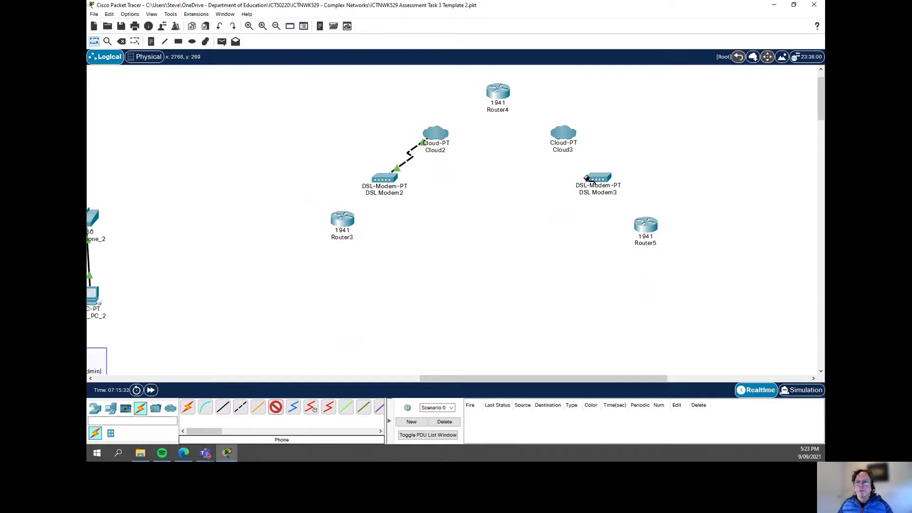
click(604, 179)
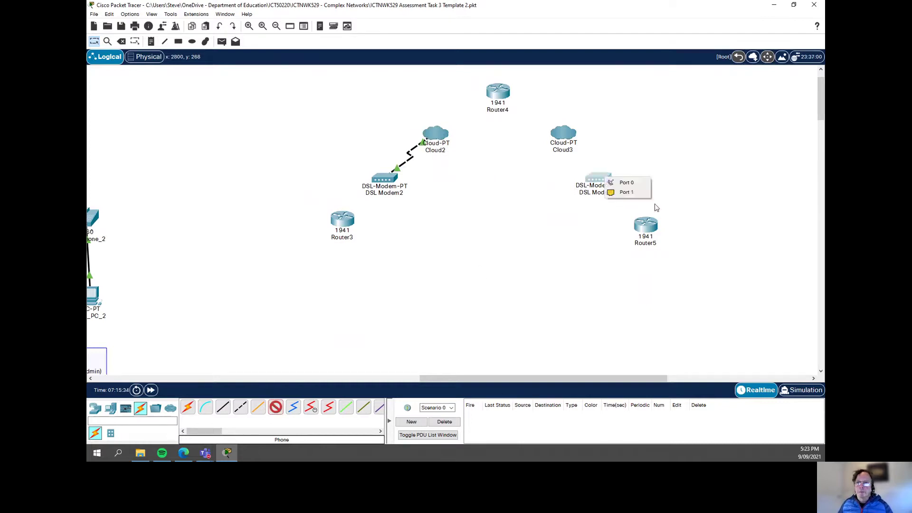
click(627, 183)
click(564, 135)
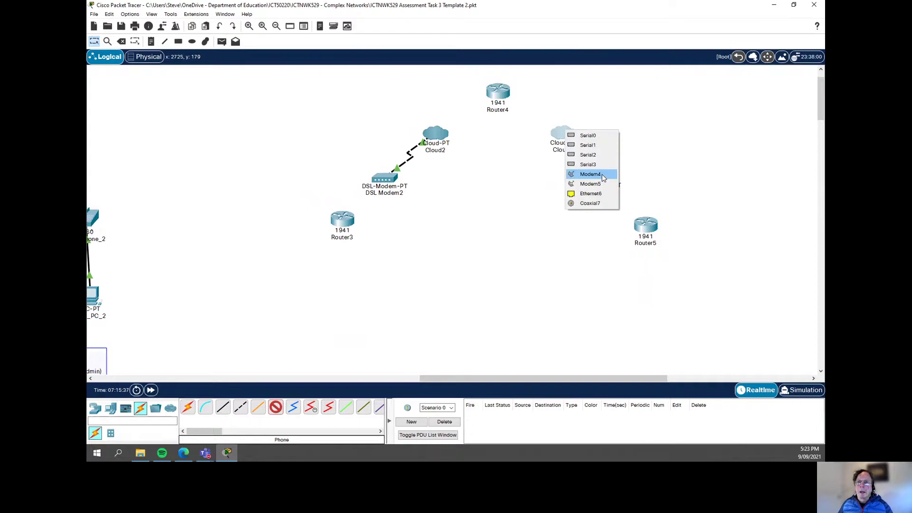
click(603, 178)
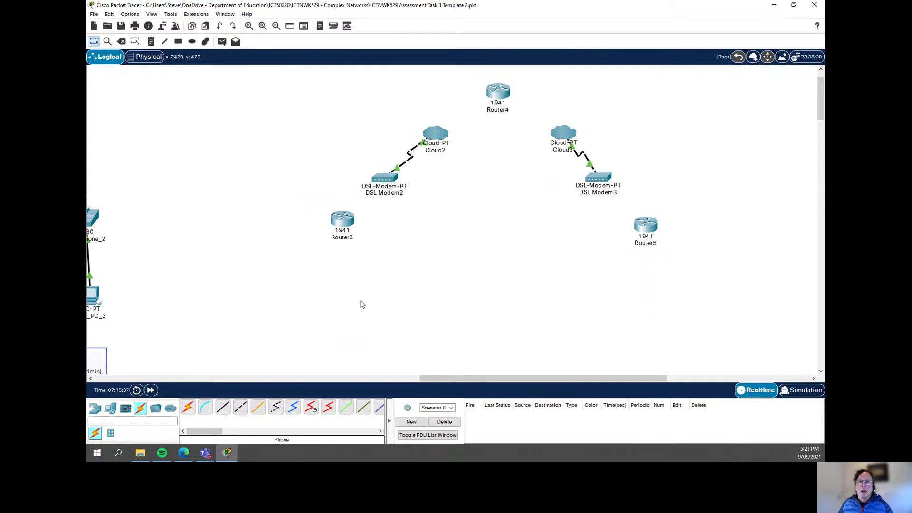
Step: Cable Cloud2's Ethernet6 to Router4's GigabitEthernet0/0 with copper straight-through
click(223, 407)
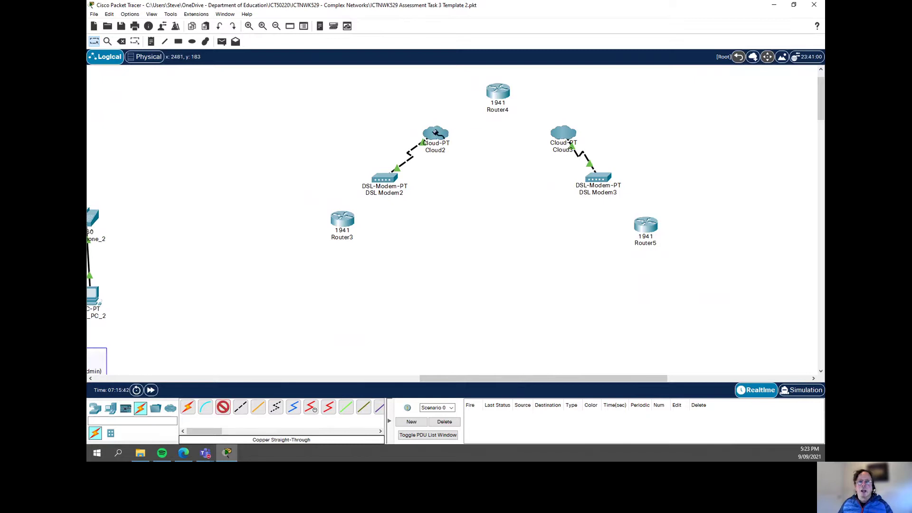
click(434, 132)
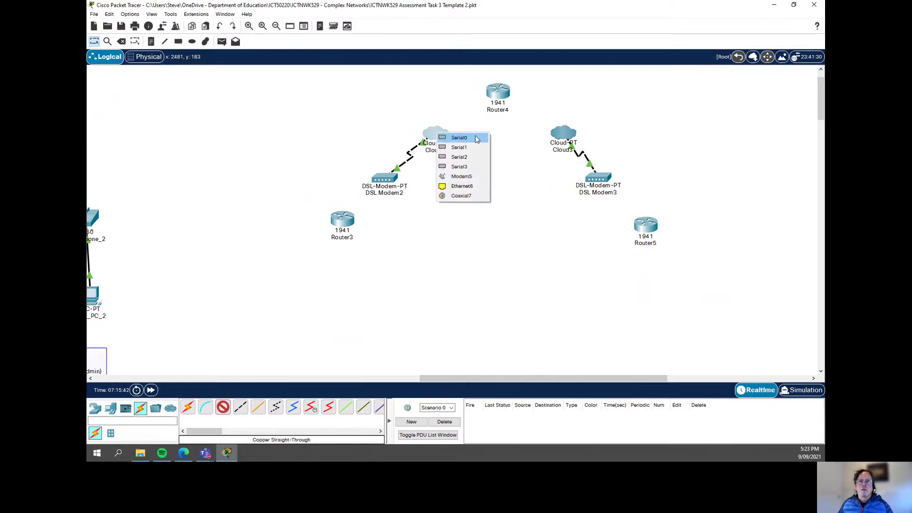
click(469, 188)
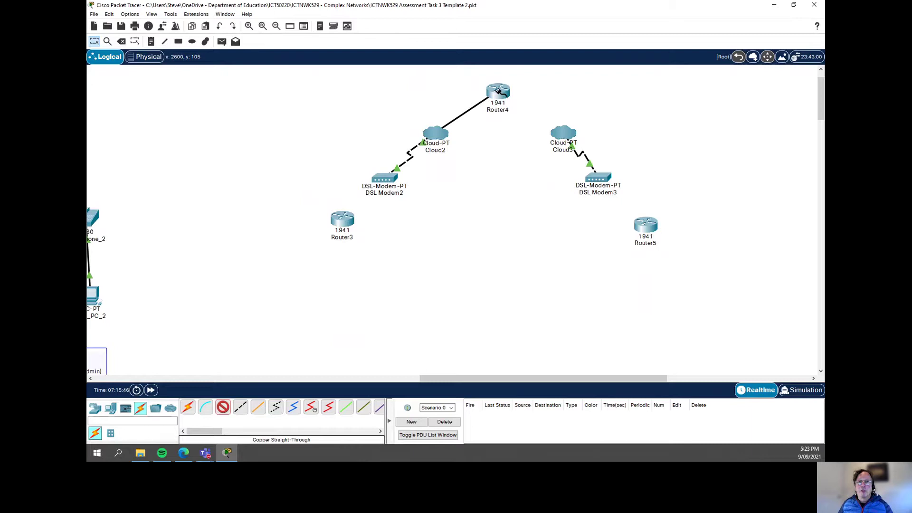
click(499, 91)
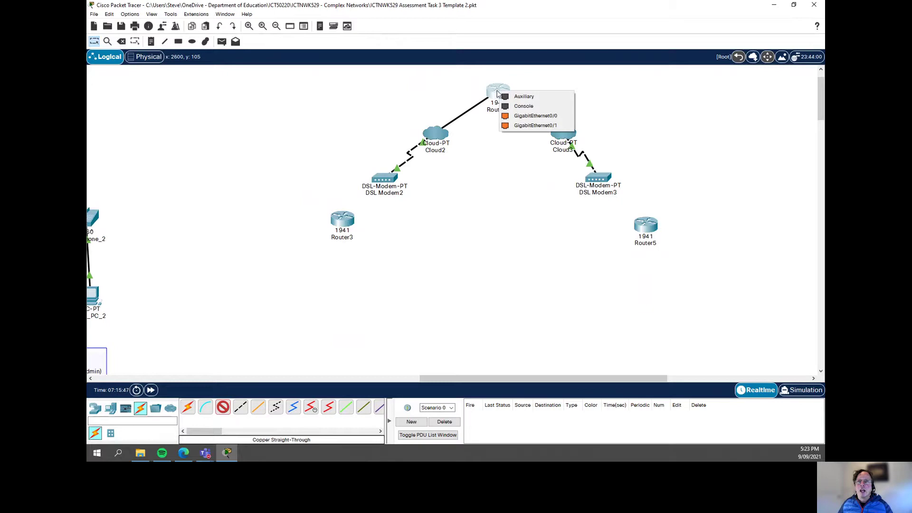
click(543, 116)
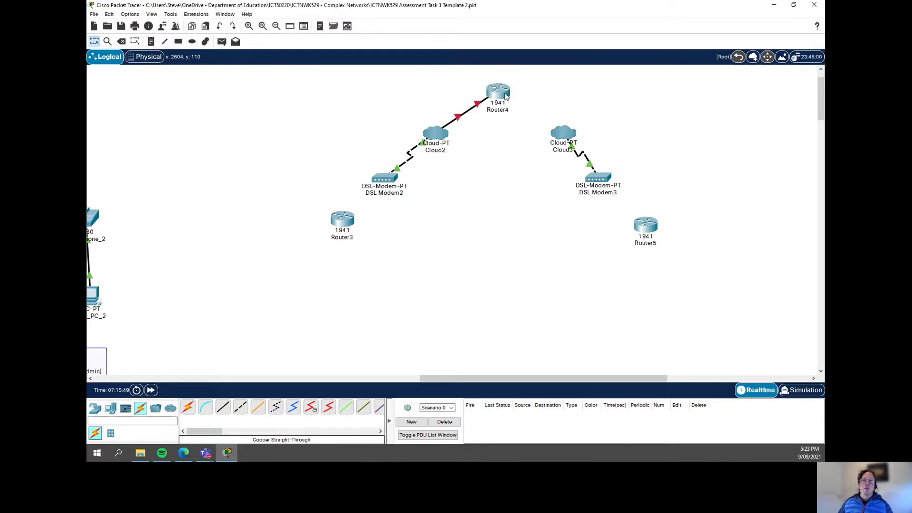
Step: Cable Cloud3's Ethernet6 to Router4's GigabitEthernet0/1, then nudge Router3 down and left
click(223, 409)
click(567, 136)
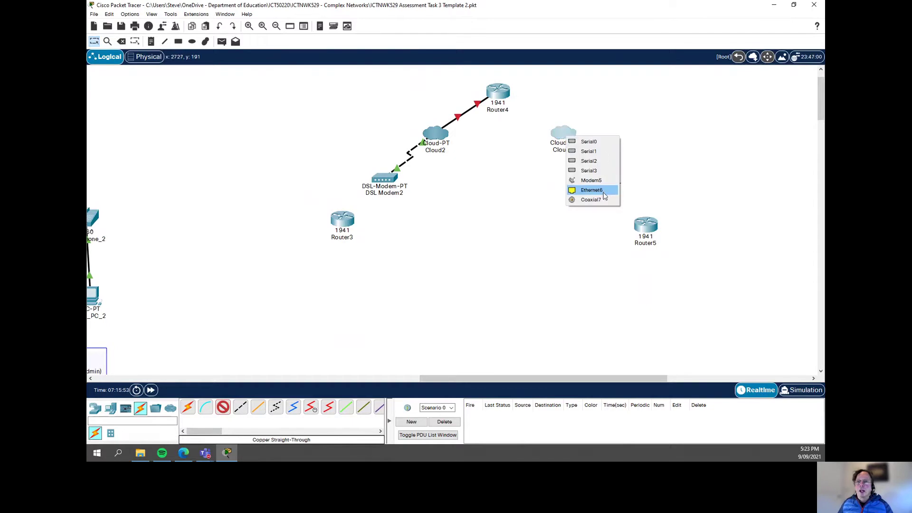
click(602, 191)
click(499, 91)
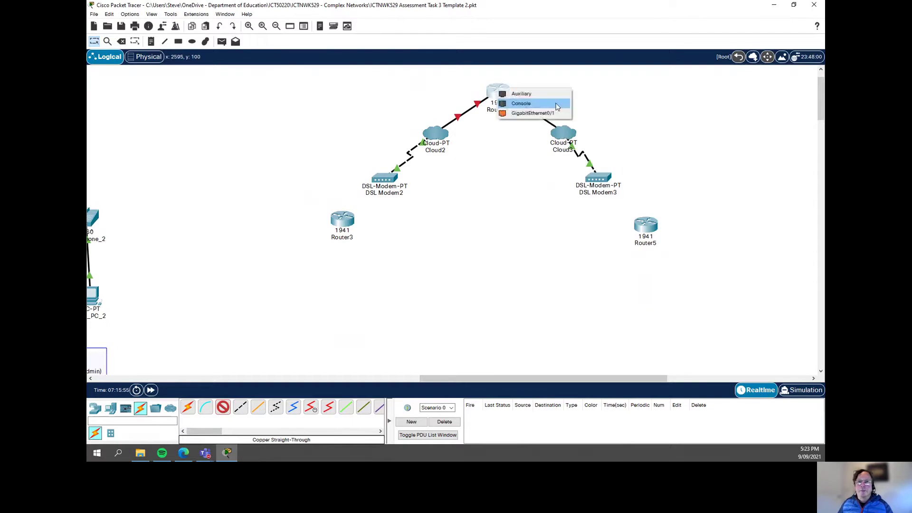
click(533, 113)
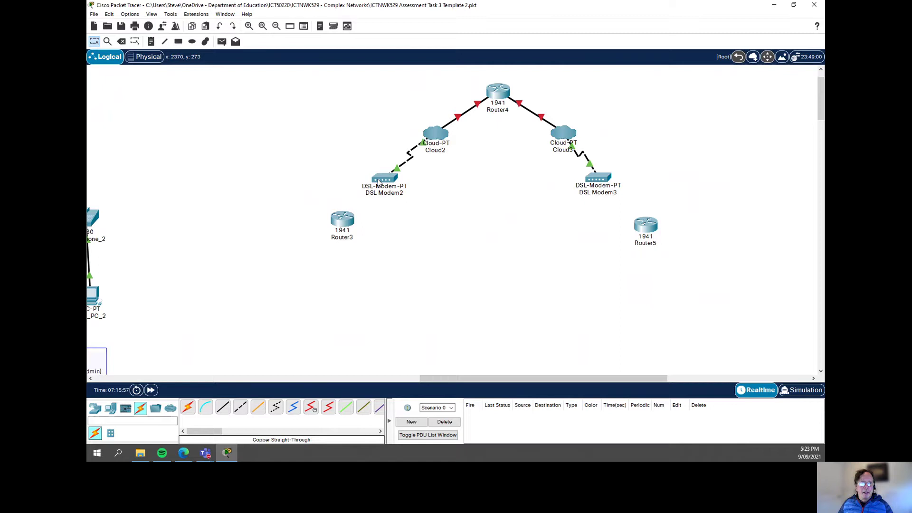
drag(350, 214, 344, 222)
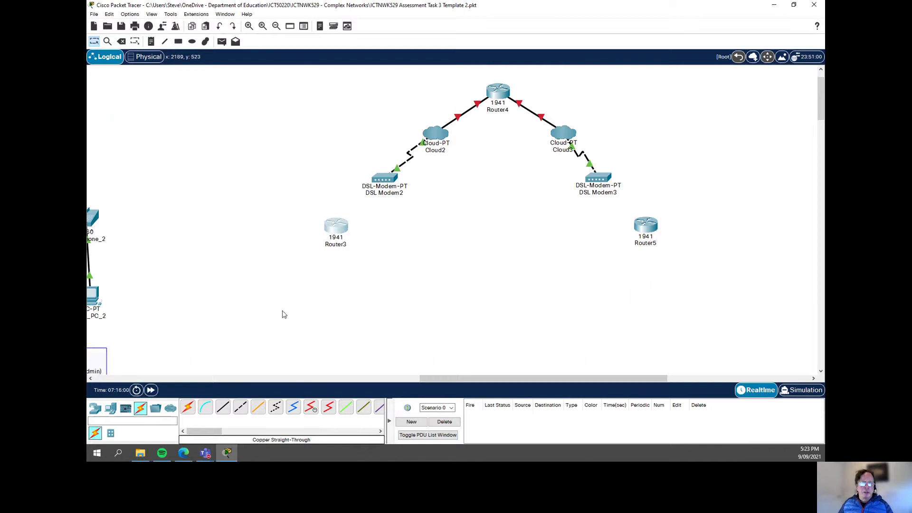
Step: Link Router3 to DSL Modem2 with a copper straight-through cable
click(223, 407)
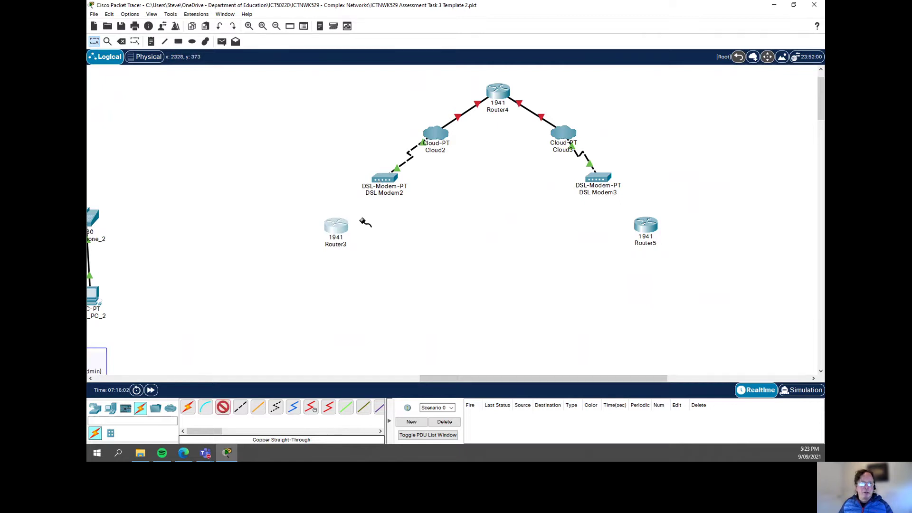
click(338, 226)
click(398, 252)
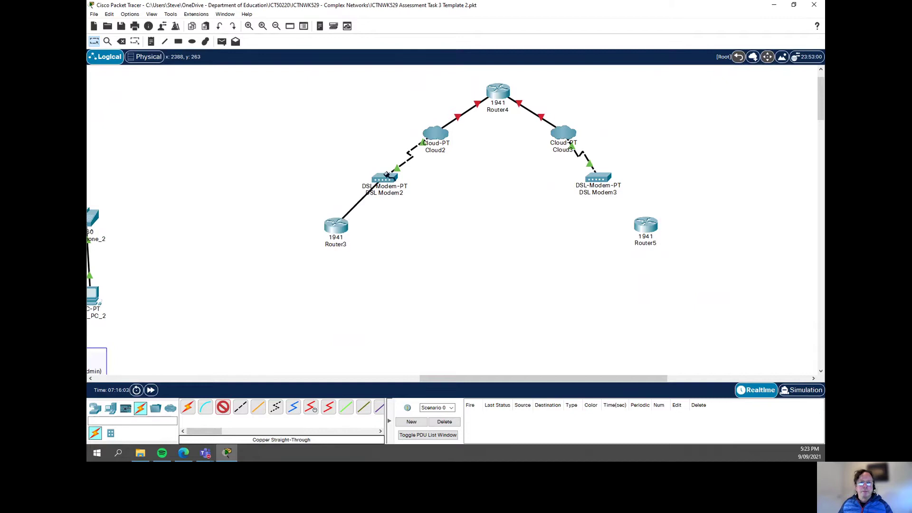
click(389, 176)
click(424, 185)
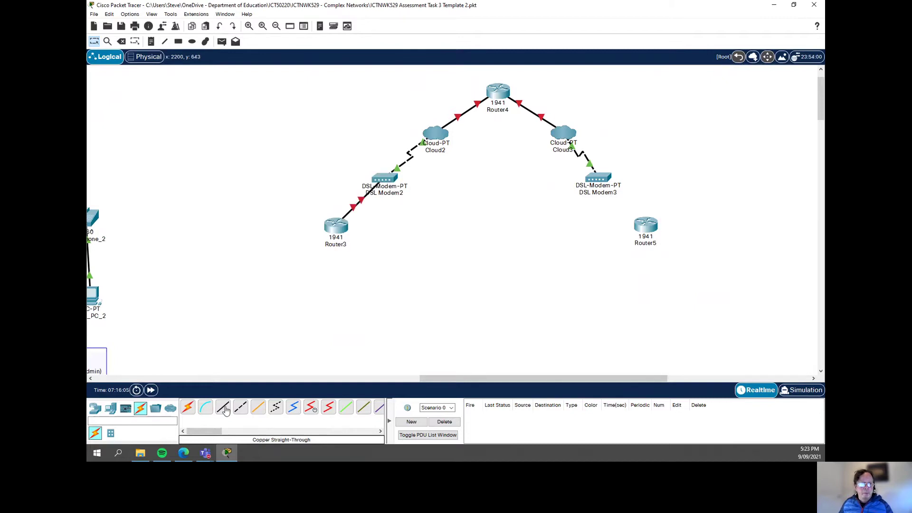
Step: Link Router5's GigabitEthernet0/0 to DSL Modem3's Port 1 with copper straight-through
click(223, 407)
click(650, 229)
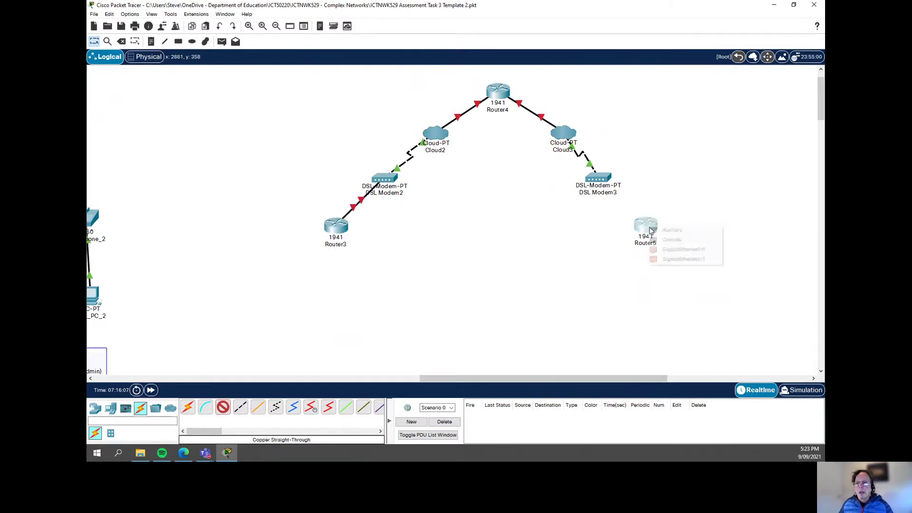
click(683, 249)
click(601, 181)
click(621, 184)
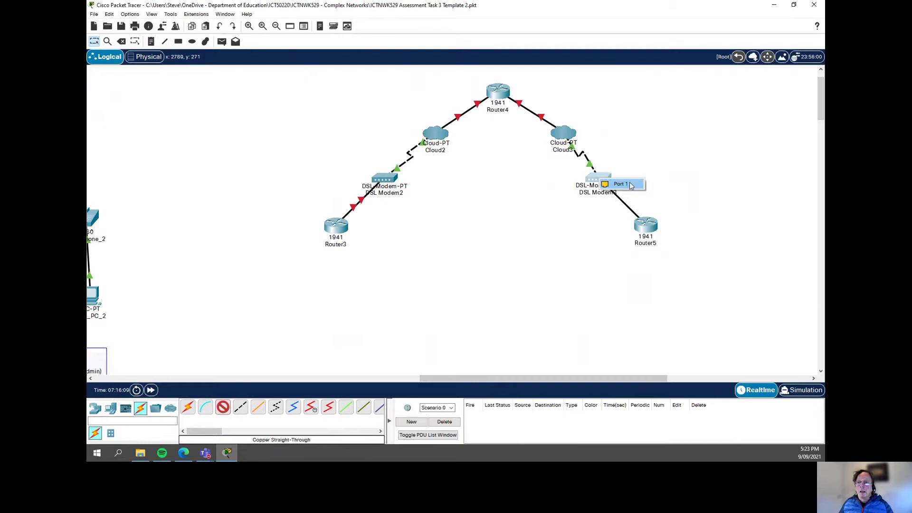
Step: Align Router5, Cloud3, Cloud2 and DSL Modem2 with small position adjustments
drag(649, 229, 652, 239)
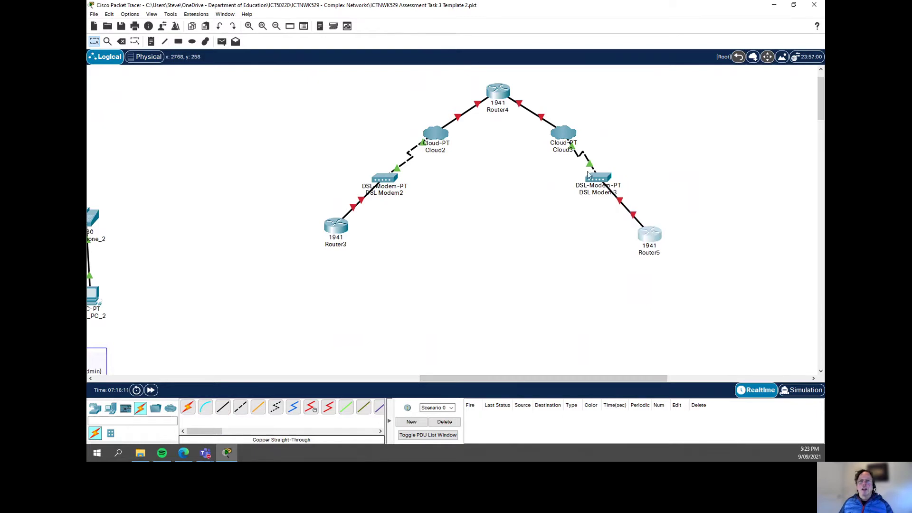
drag(565, 134, 554, 139)
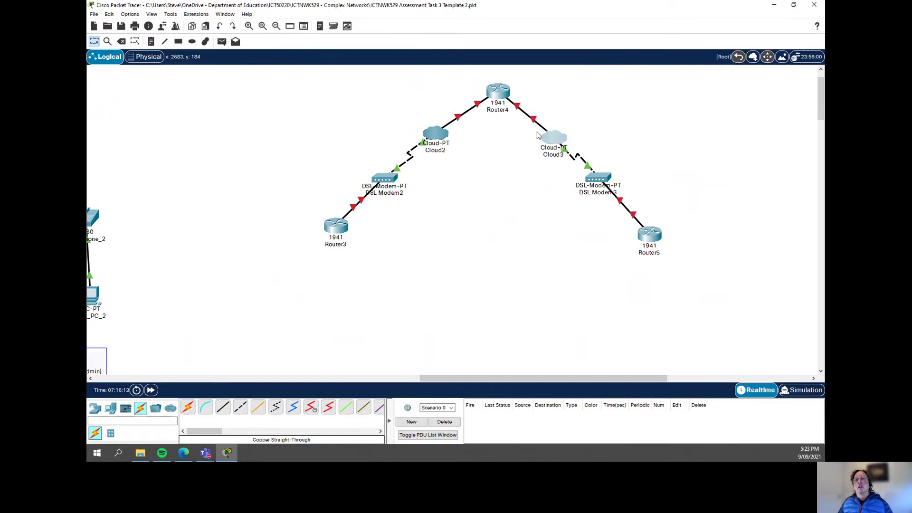
drag(437, 135, 442, 137)
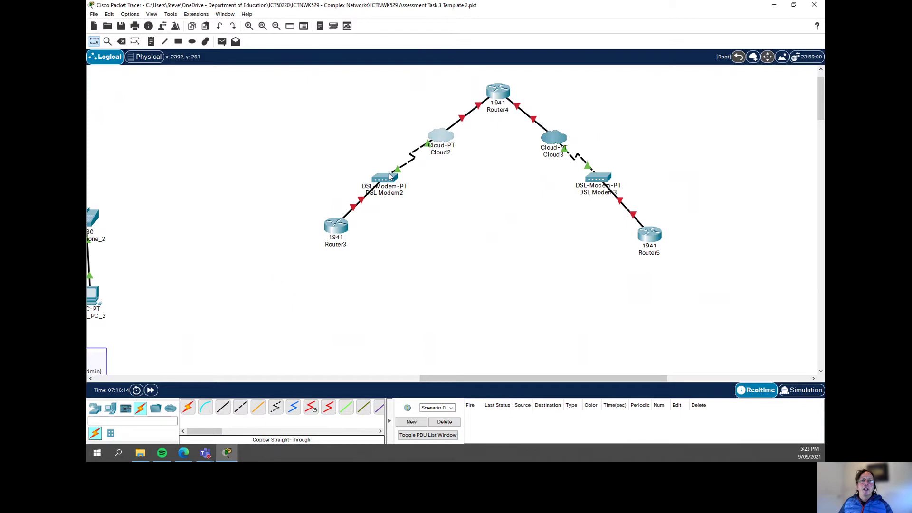
drag(387, 178, 389, 180)
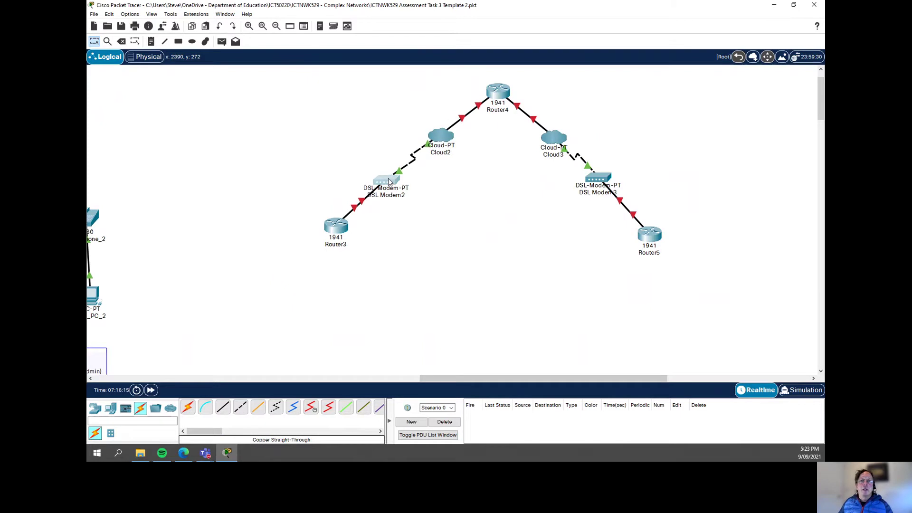
Step: Open Router3's CLI and answer 'n' to skip the initial configuration dialog
click(333, 225)
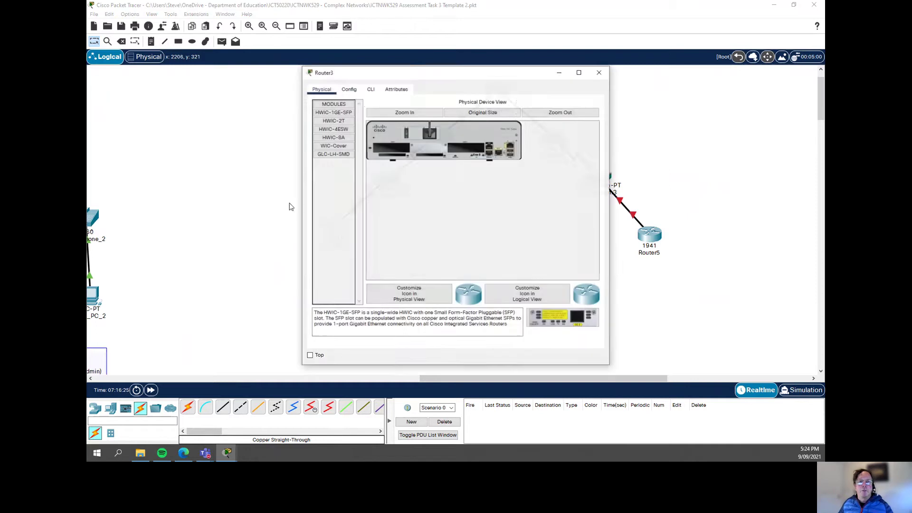
click(369, 89)
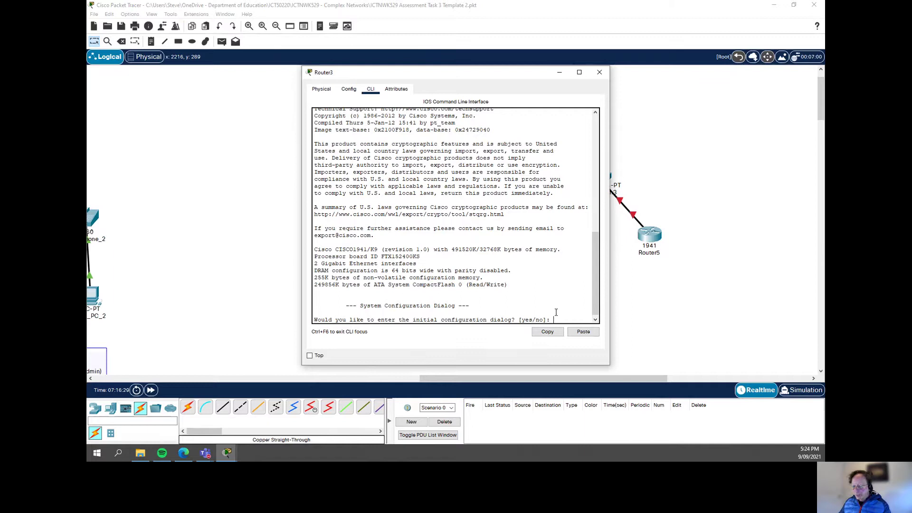
text(n)
key(Return)
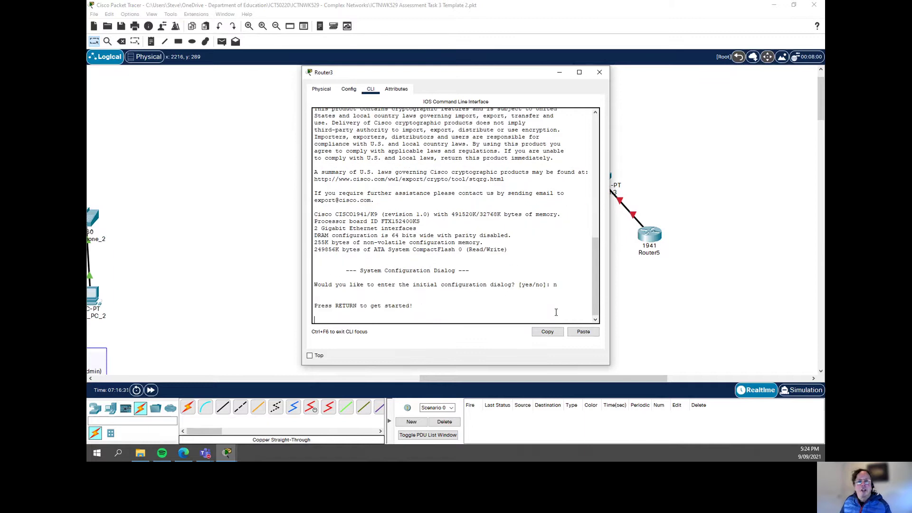
key(Return)
Step: Enter enable and conf t on Router3, moving its window aside from the diagram
text(en)
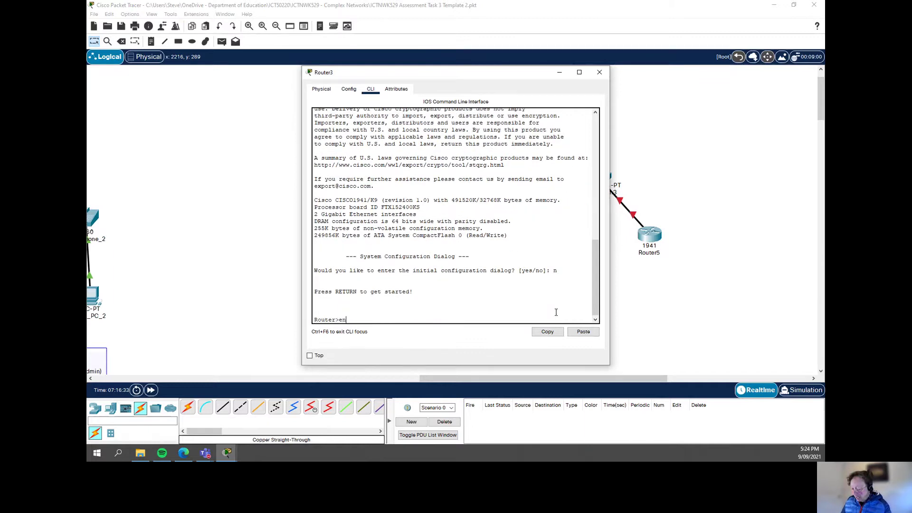
key(Return)
text(conf t)
key(Return)
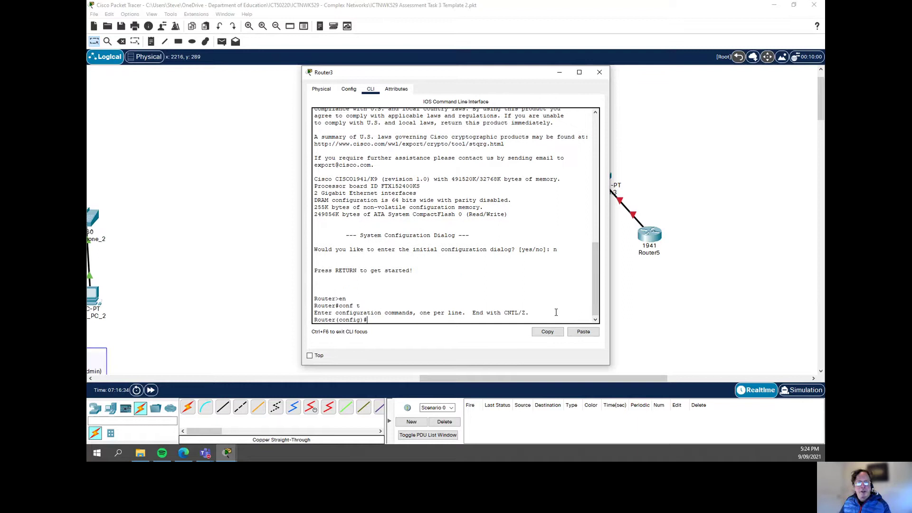
text(int)
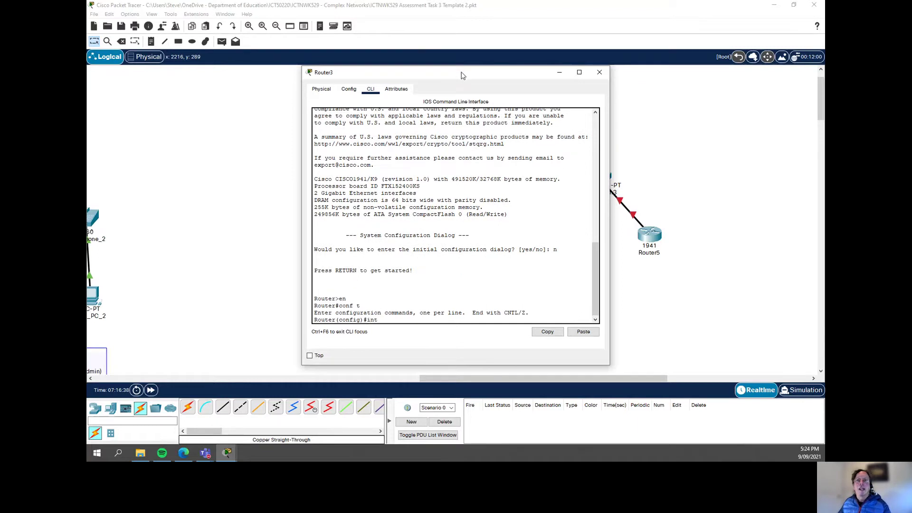
drag(462, 75, 501, 86)
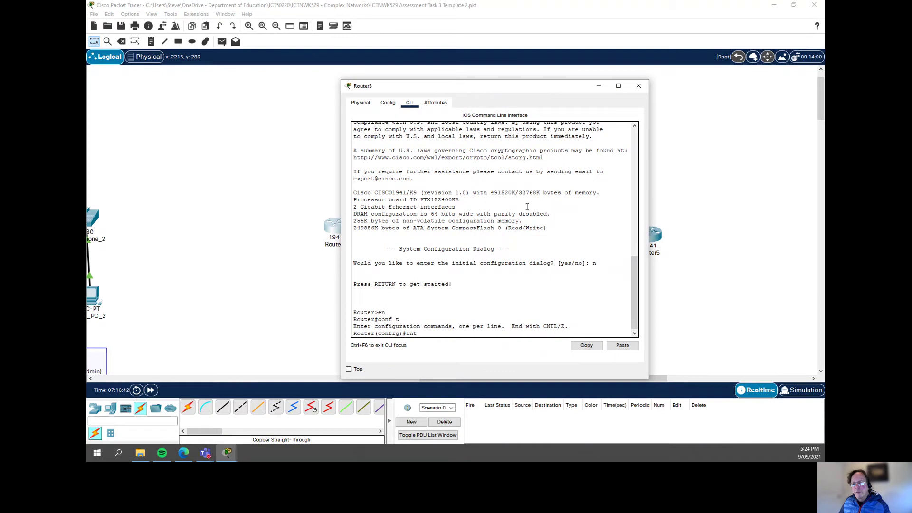
key(BackSpace)
key(BackSpace)
key(BackSpace)
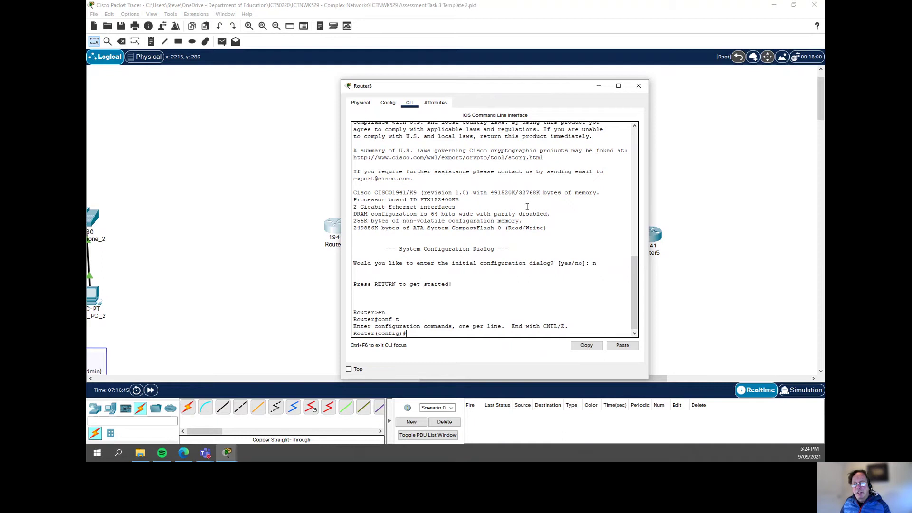
Step: Run 'do sh ip int br' to show Router3's interface summary
text(do sh)
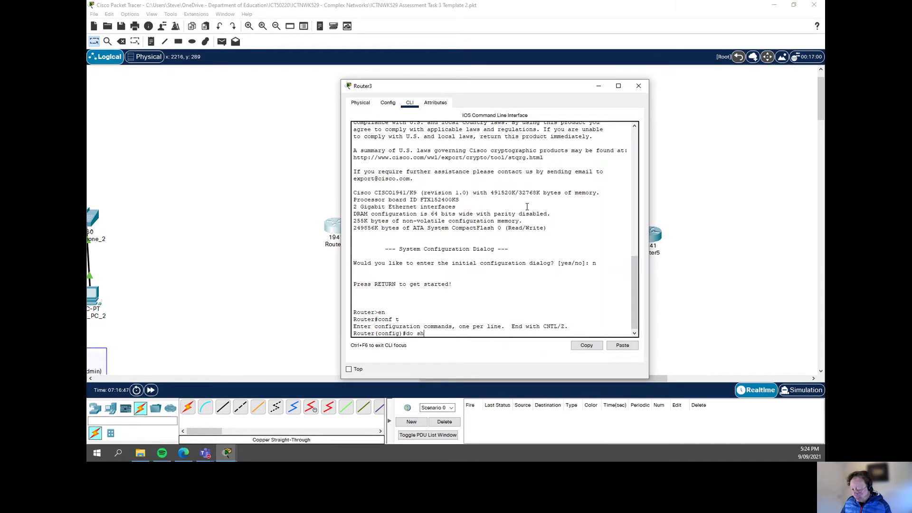
text( ip int br)
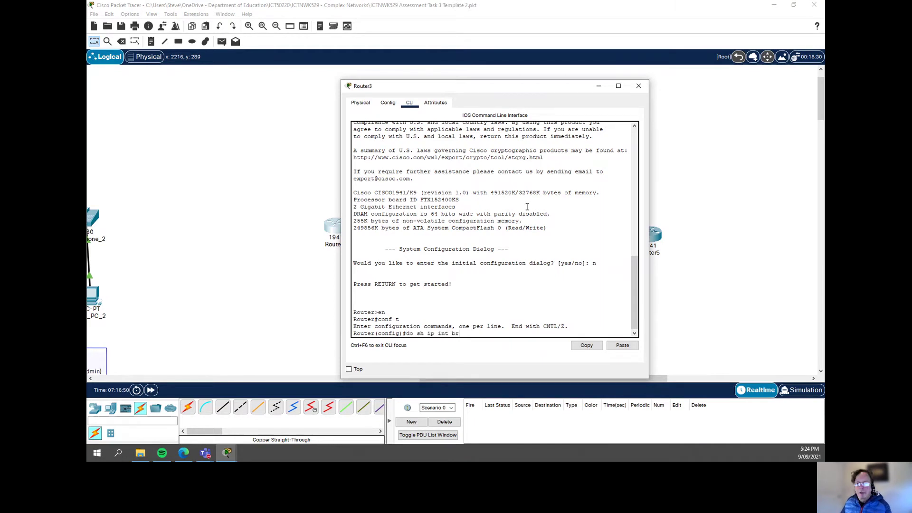
key(Return)
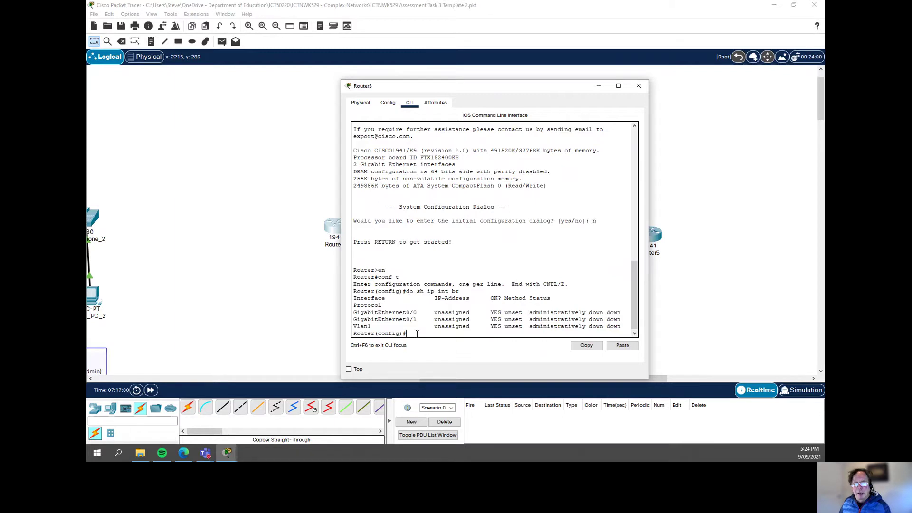
Step: On int g0/0, set ip address 10.0.0.1 255.0.0.0 and issue no shutdown
text(int)
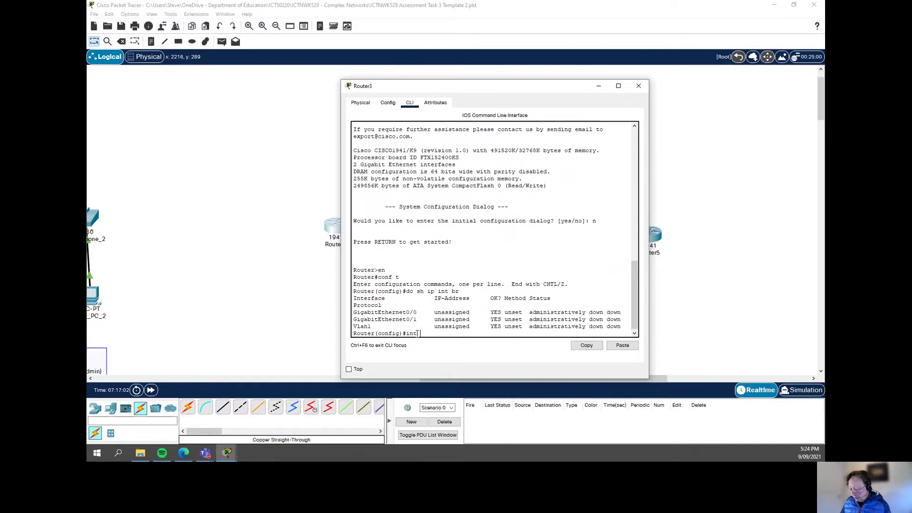
text( g0/0)
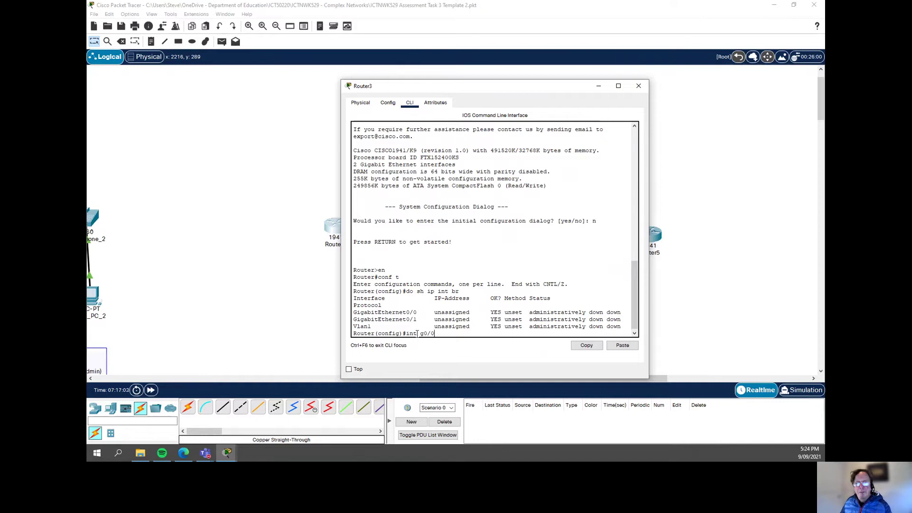
key(Return)
text(ip)
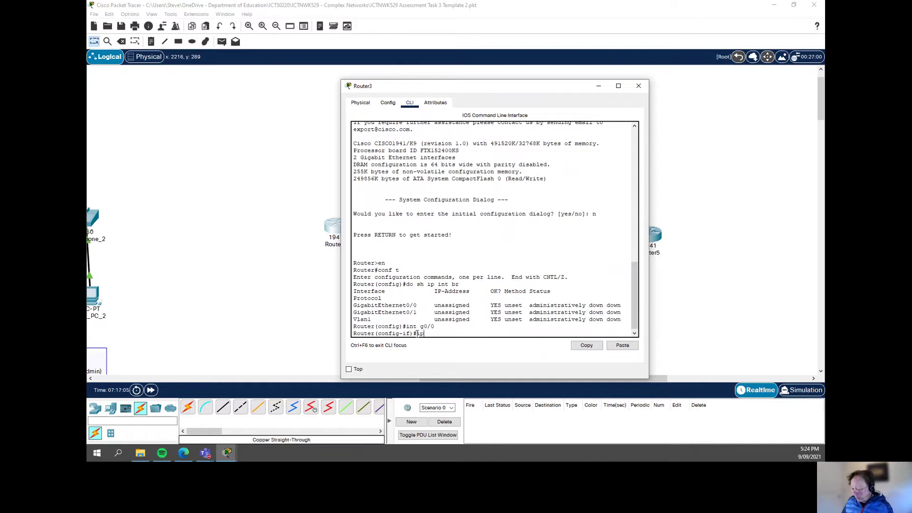
text( add)
key(Tab)
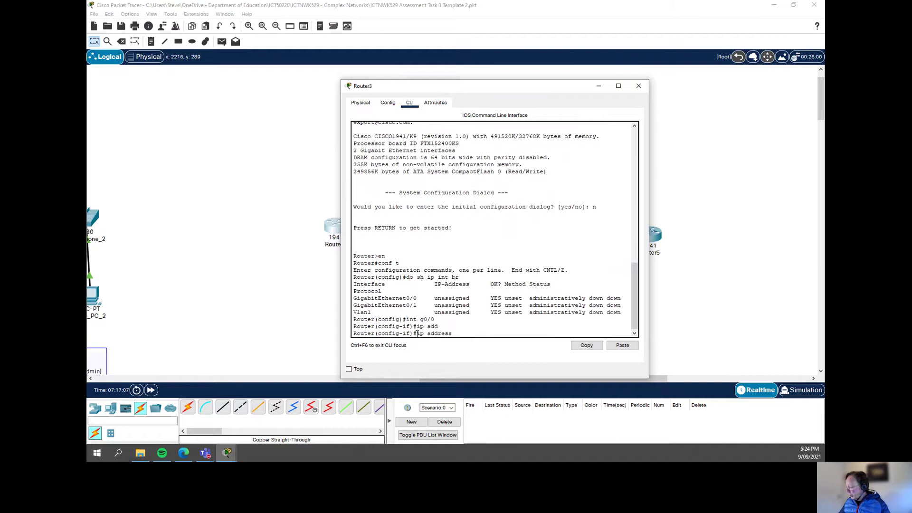
text(10.)
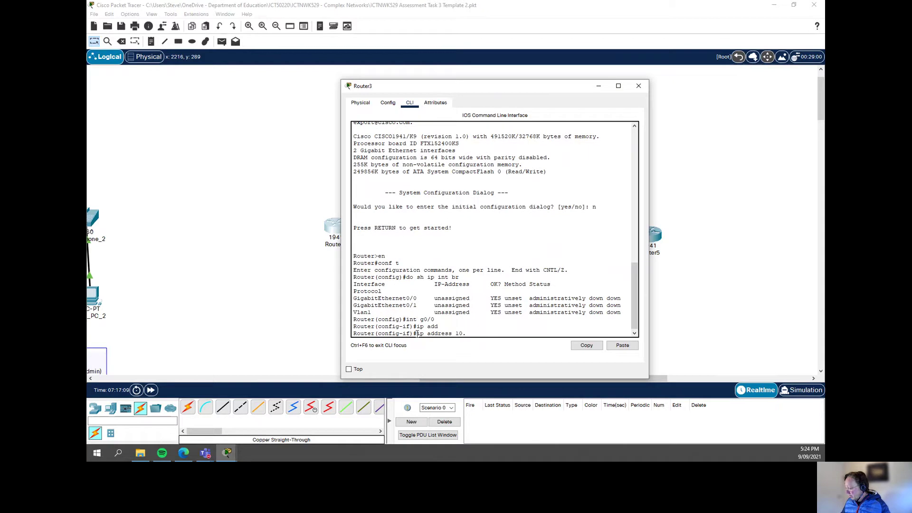
text(0.0)
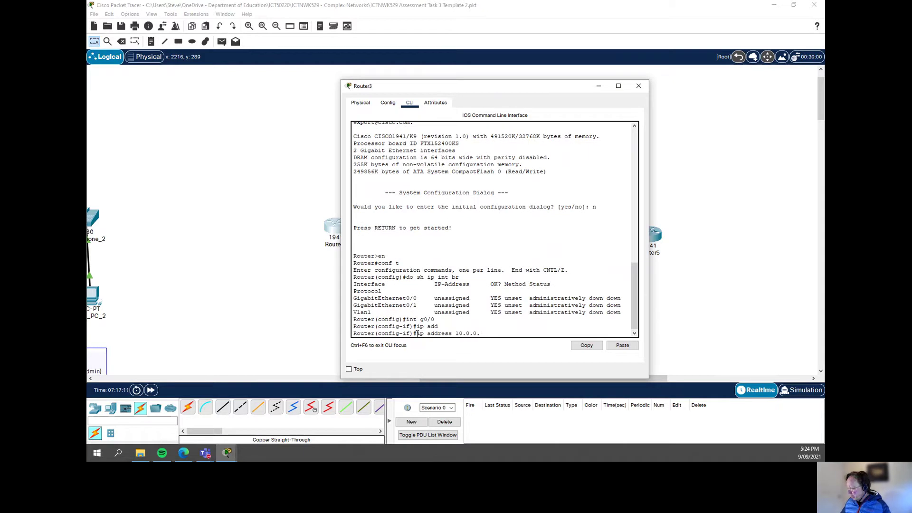
text(.1 255.0.0.0)
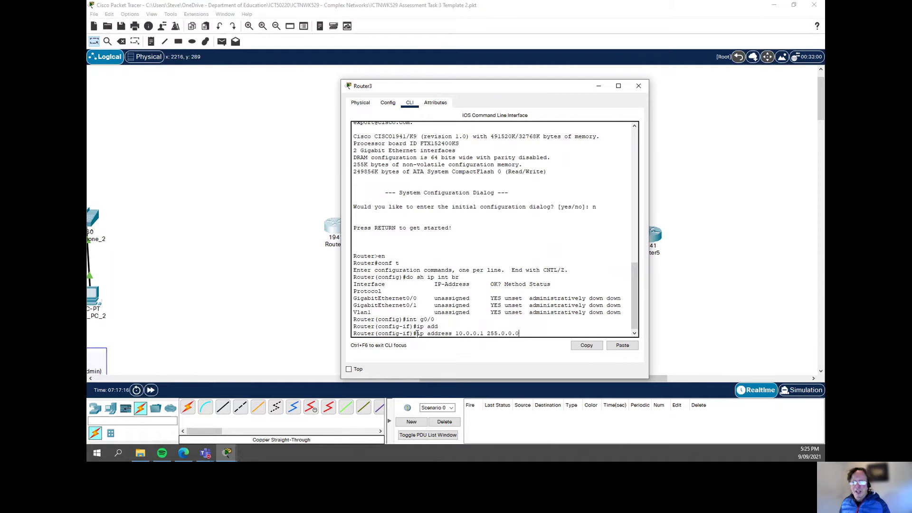
key(Return)
text(nfig-if)#n)
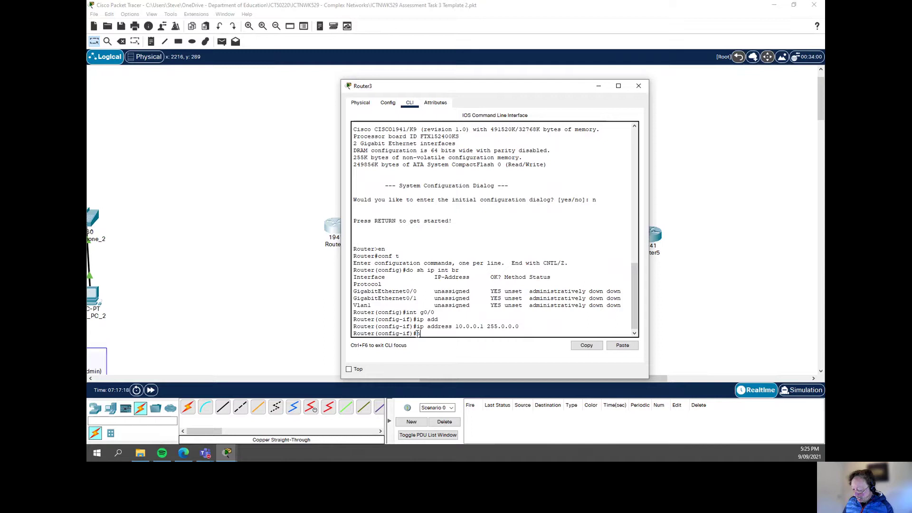
text(o shut)
key(Tab)
key(Return)
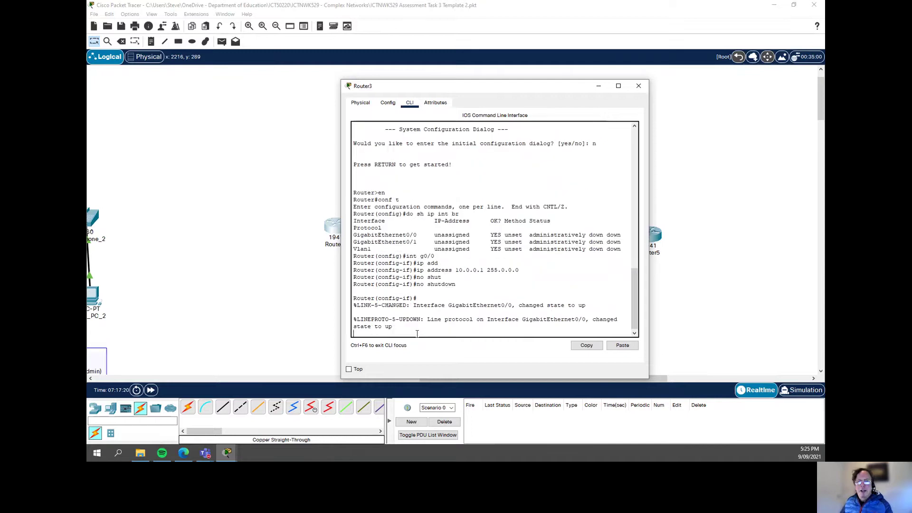
key(Return)
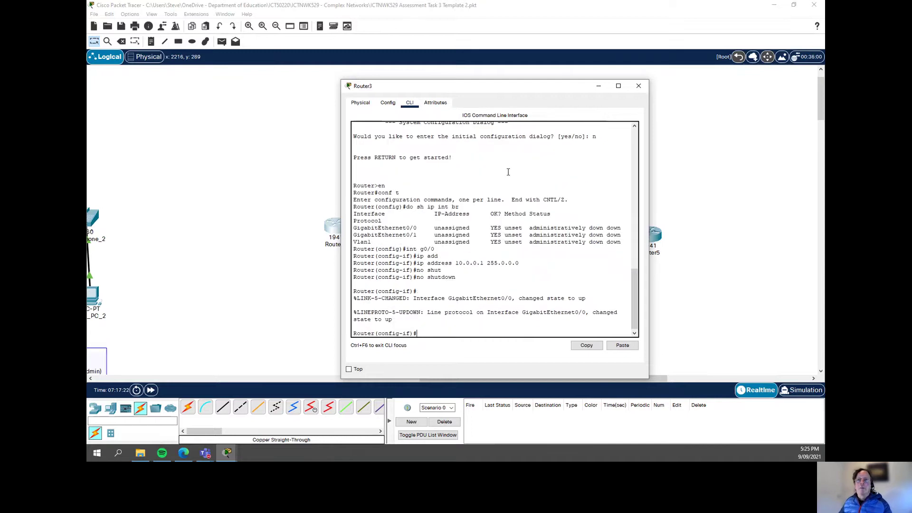
Step: Close Router3's window, open Router5's CLI, skip initial setup and enter enable mode
click(638, 87)
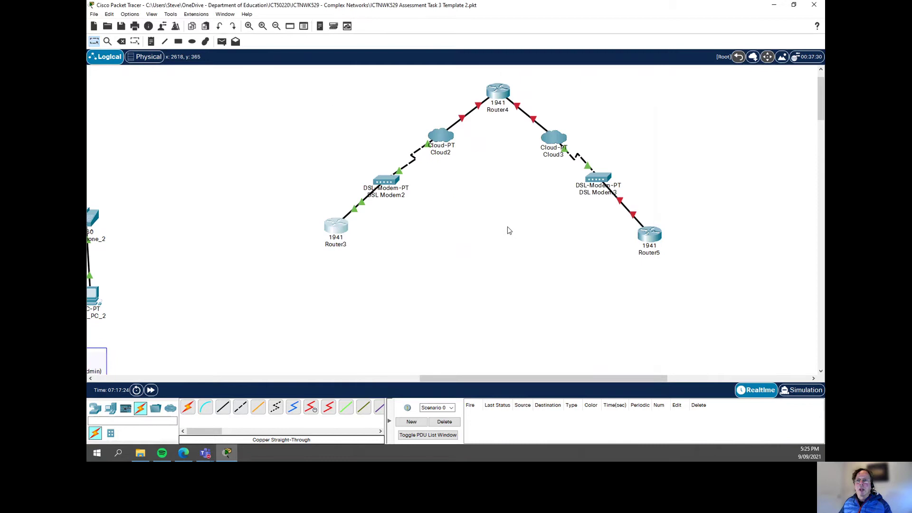
click(653, 237)
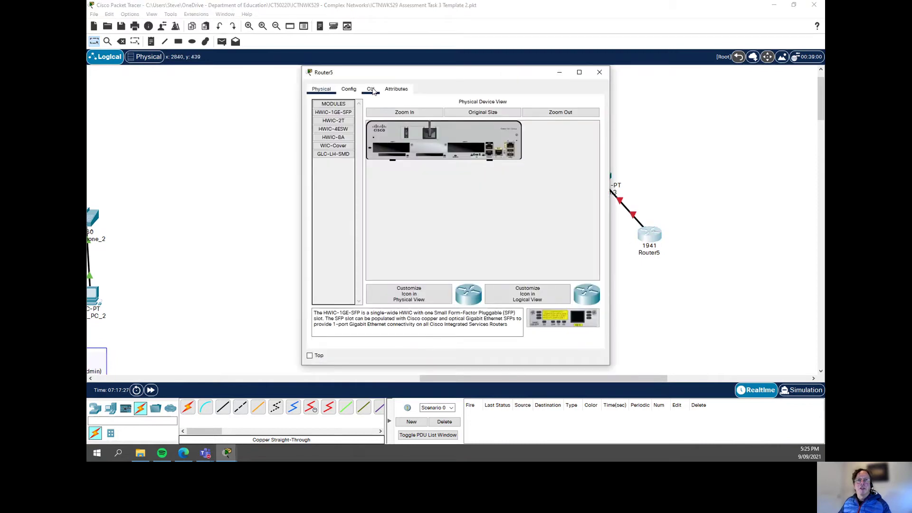
click(370, 88)
click(563, 317)
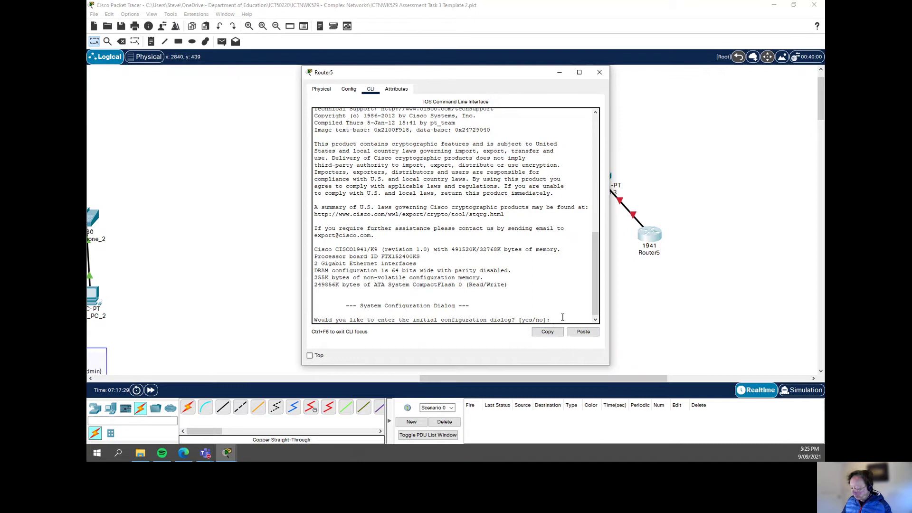
text(n)
key(Return)
key(Return)
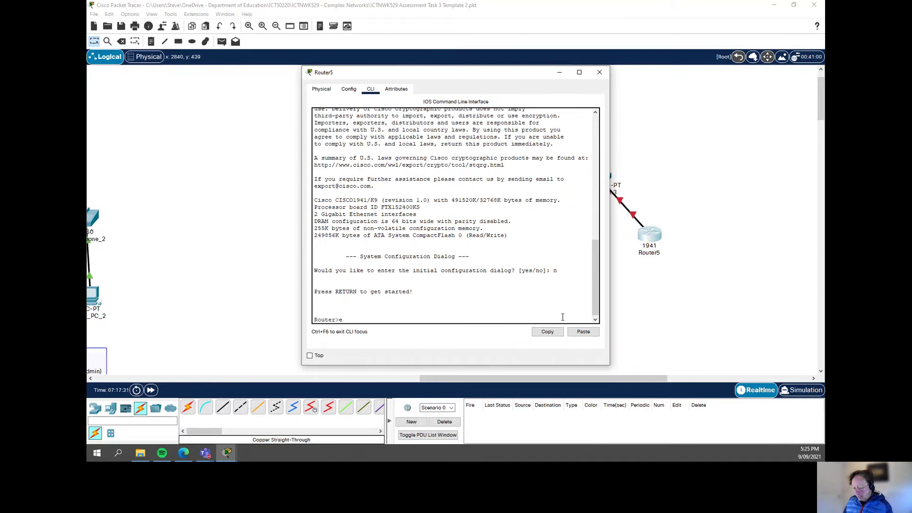
text(en)
key(Return)
Step: Assign 172.16.0.1 255.255.0.0 to Router5's GigabitEthernet0/0
text(conft)
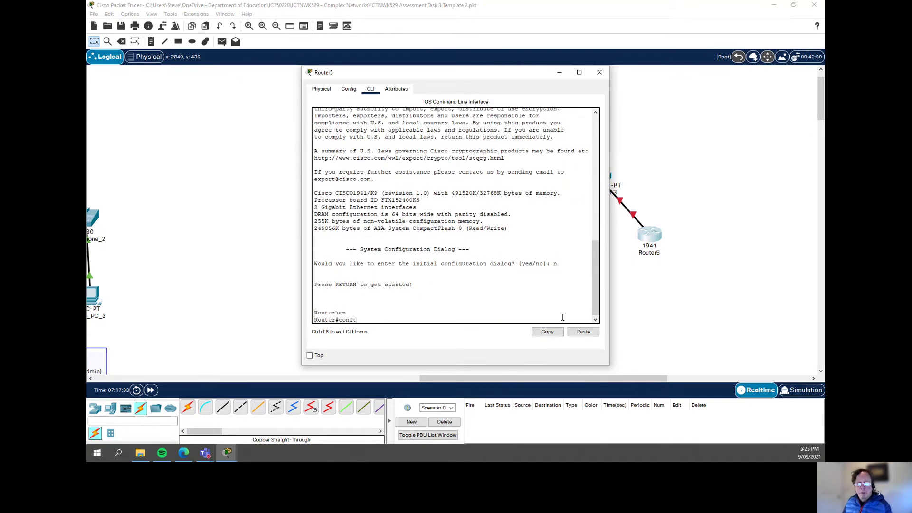
key(Return)
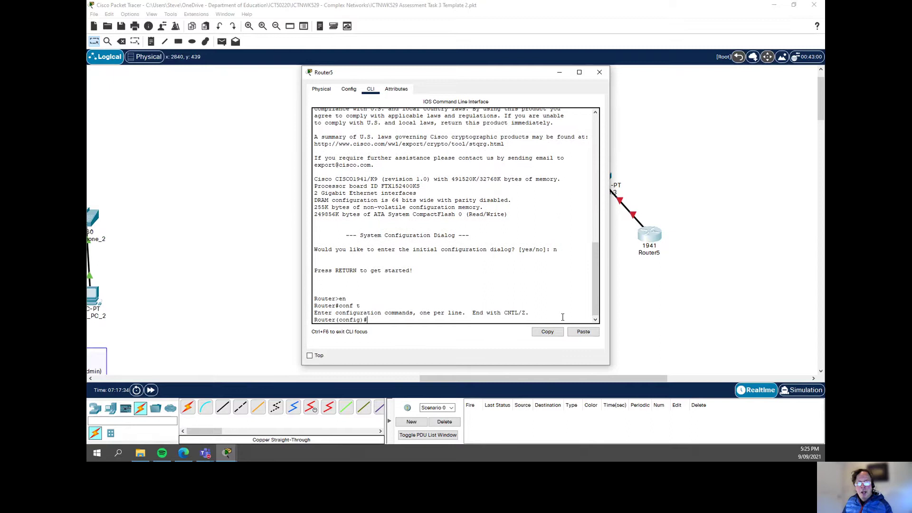
text(int g0/0)
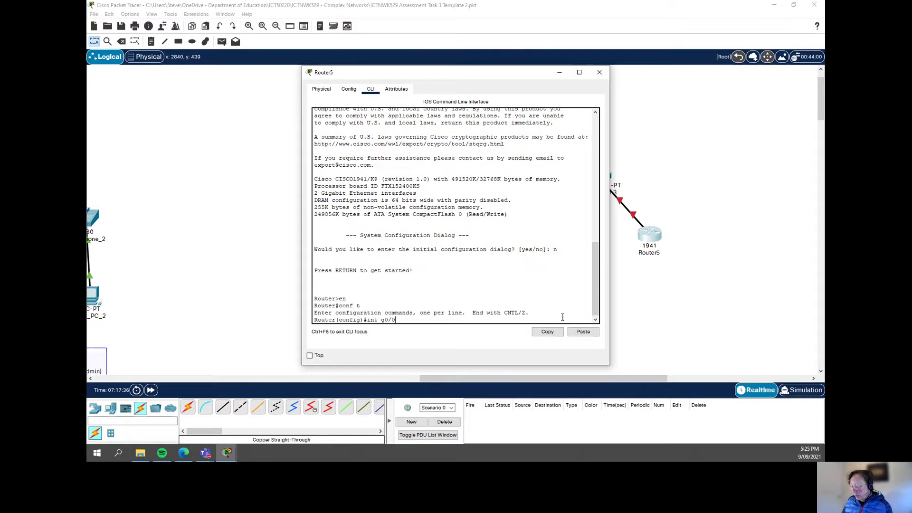
key(Return)
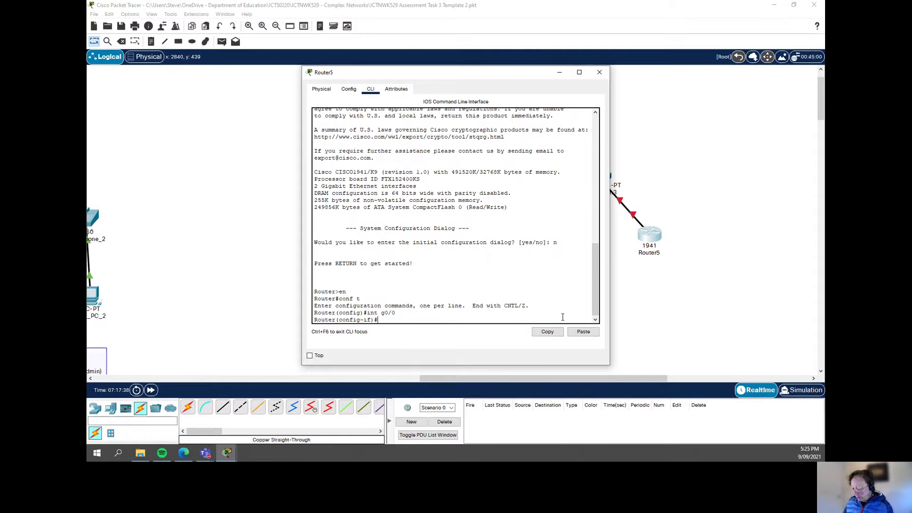
text(ip add)
key(Tab)
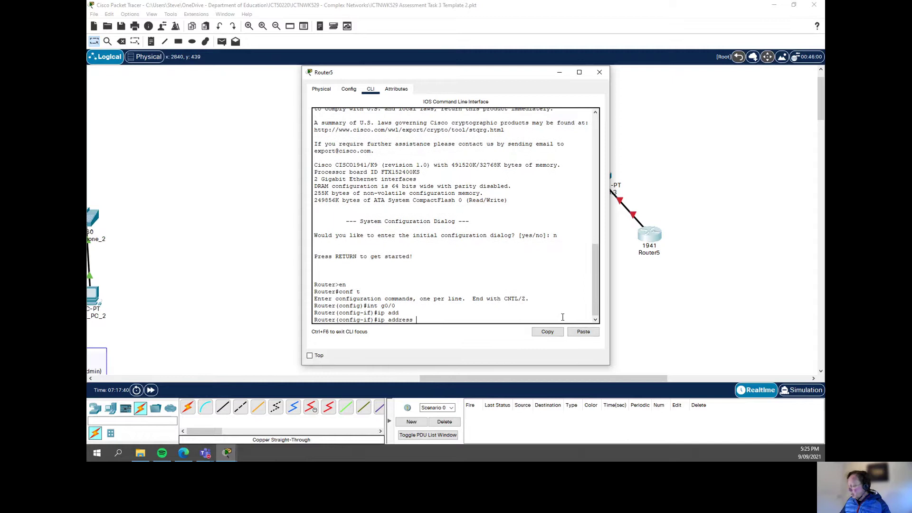
text(172.16.)
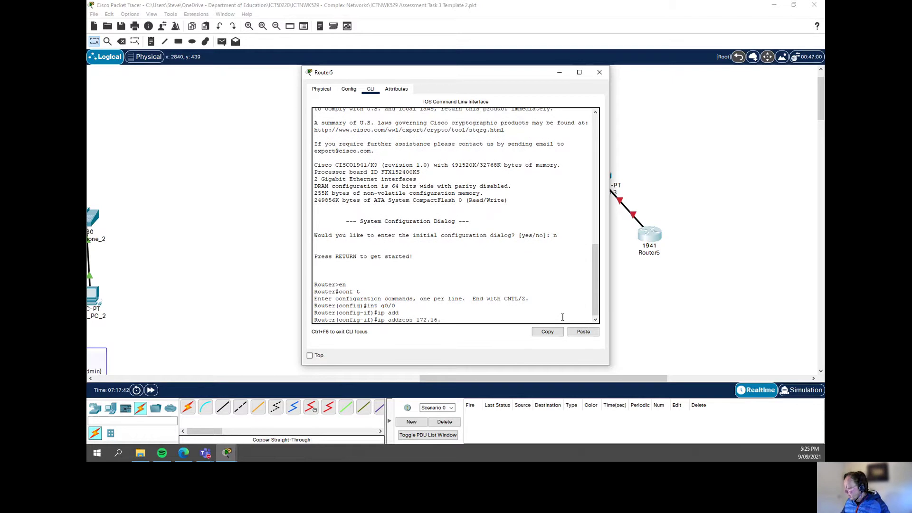
text(0.1)
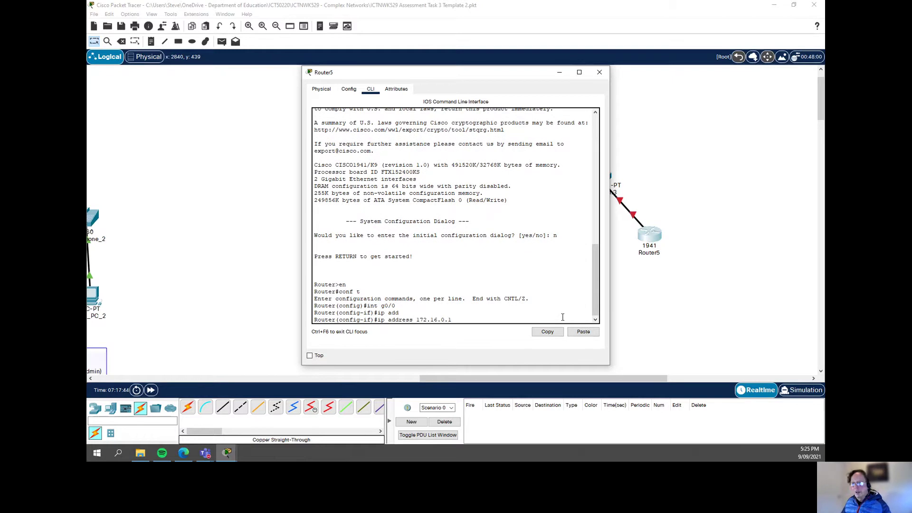
text( 255.255)
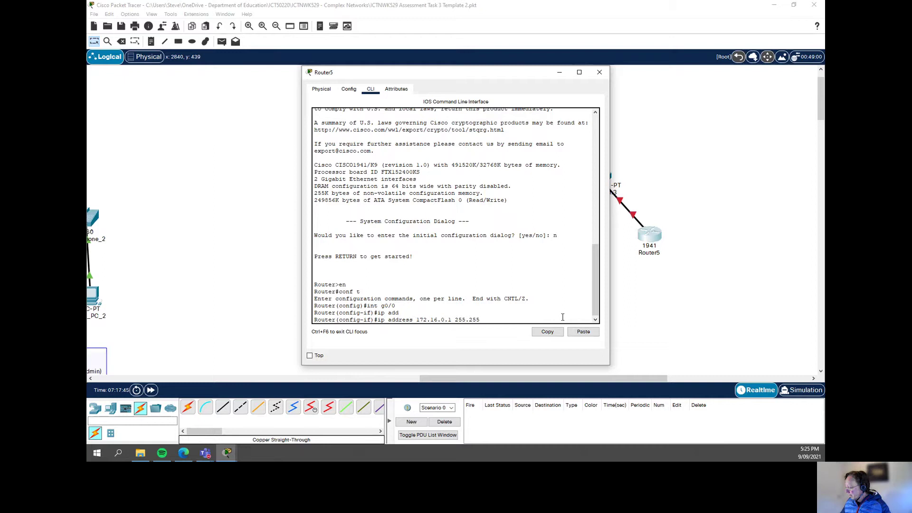
text(.0.0)
key(Return)
Step: Bring GigabitEthernet0/0 up with no shutdown and save with do wr
text(no shut)
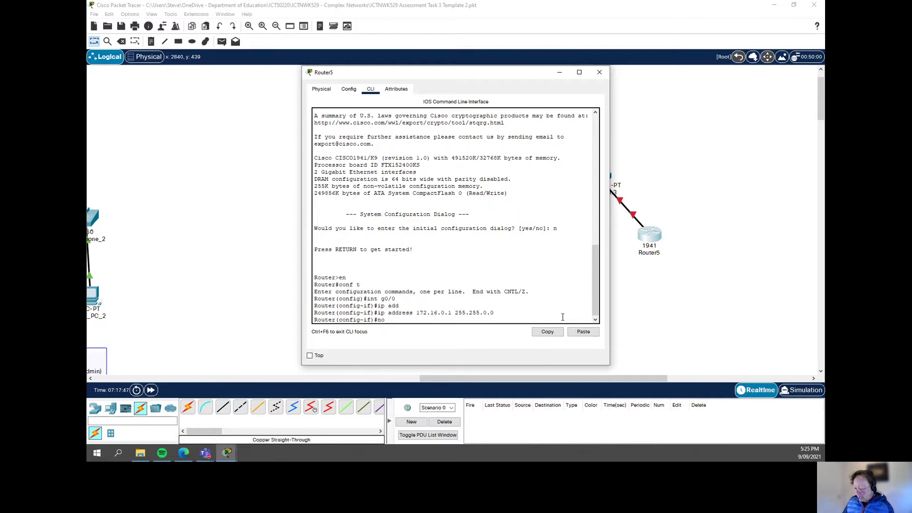
key(Tab)
key(Return)
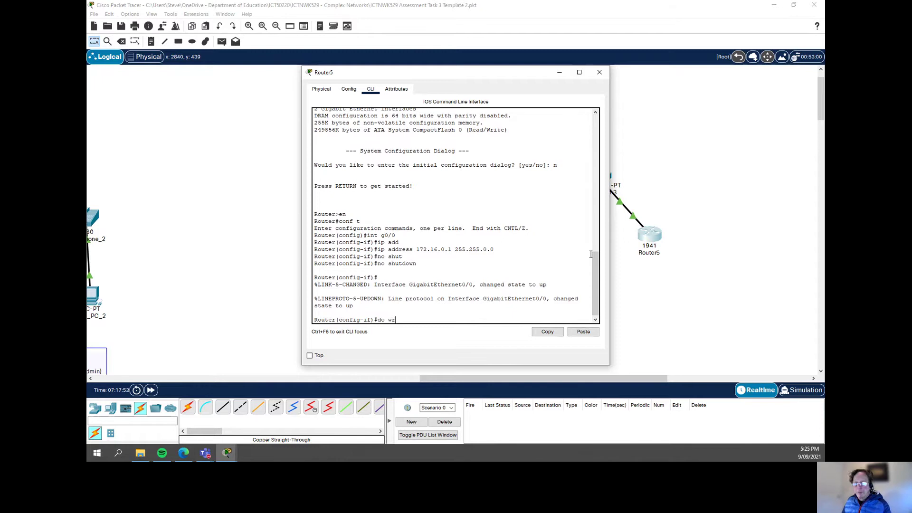
text(do wr)
key(Return)
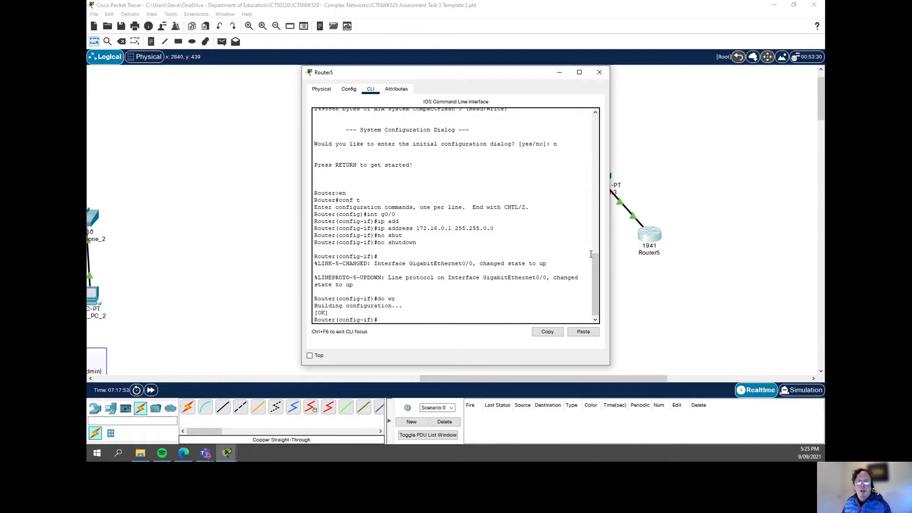
Step: Close Router5's window and reattach the Cloud2 cable to Router4's GigabitEthernet0/0
click(600, 72)
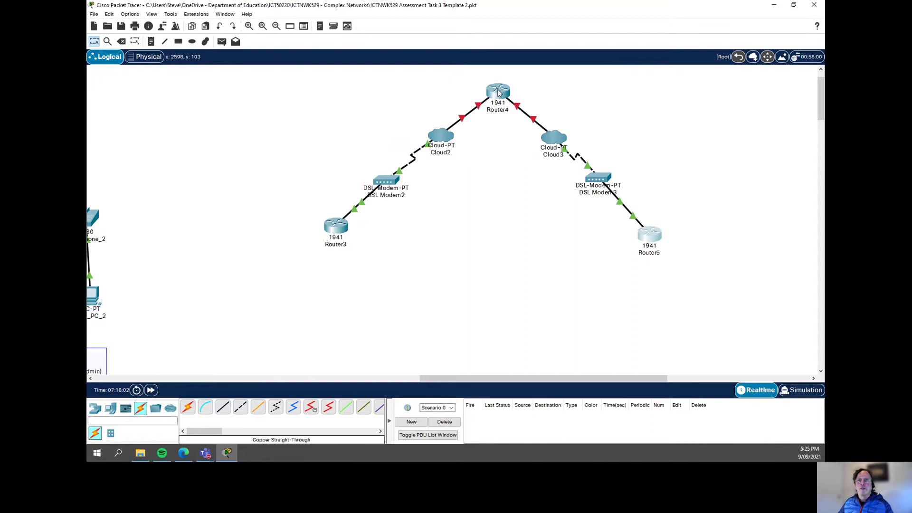
mouse_move(498, 93)
drag(479, 109, 477, 116)
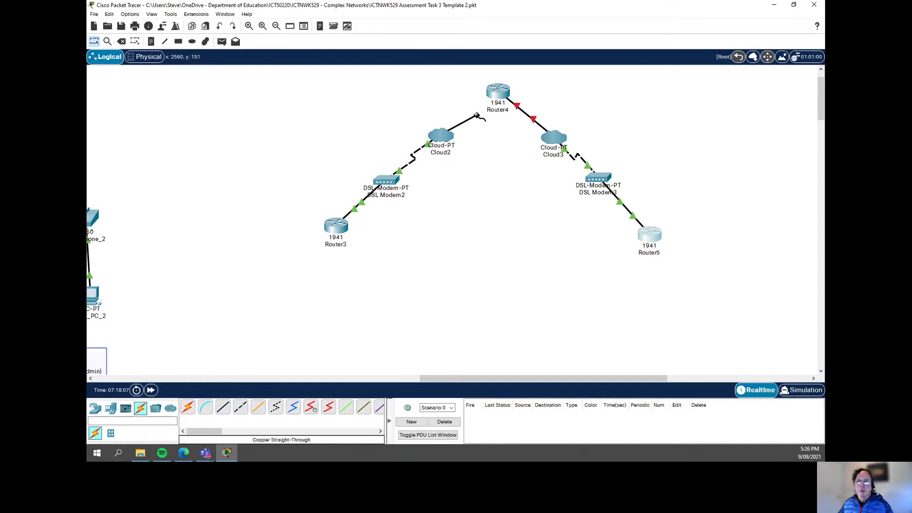
click(498, 92)
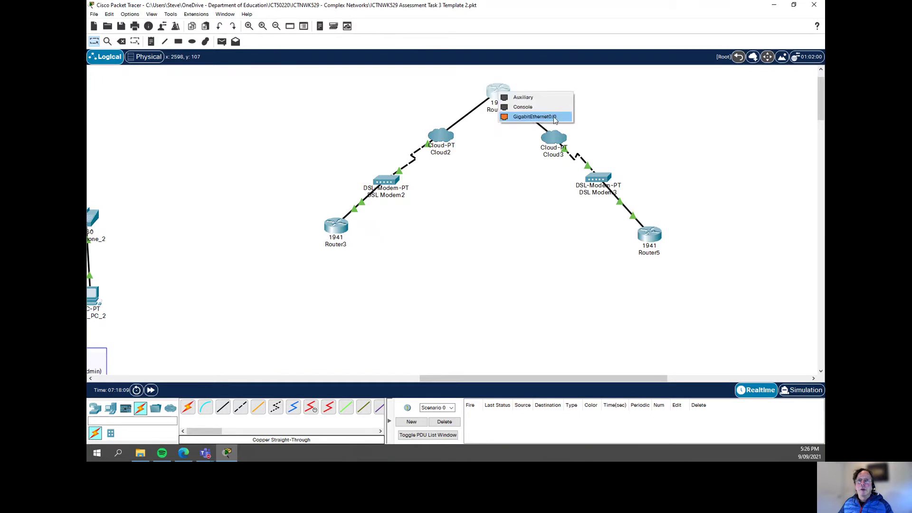
click(534, 117)
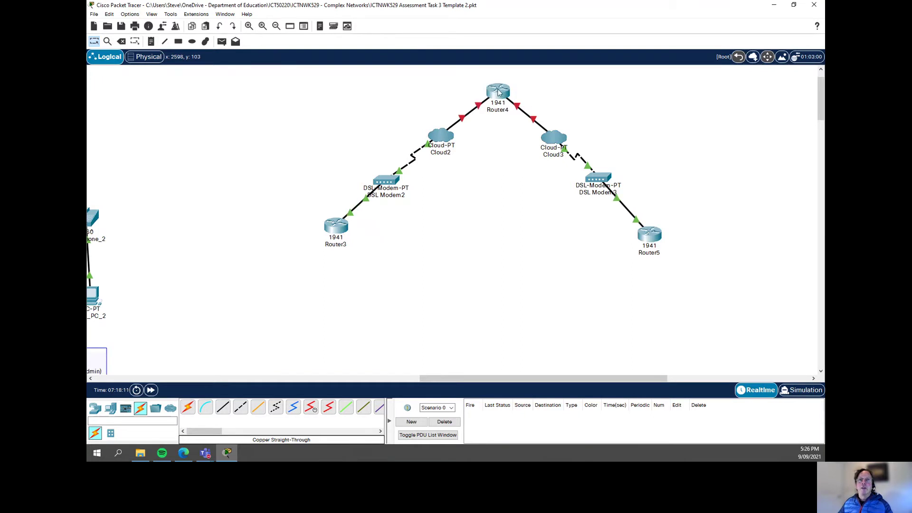
Step: Open Router4's CLI, skip initial setup, and enter global configuration mode
click(498, 92)
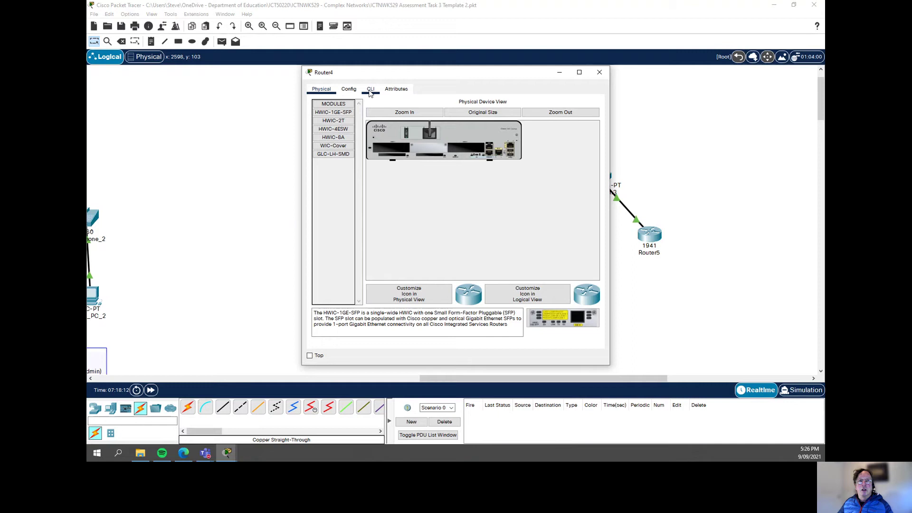
click(371, 90)
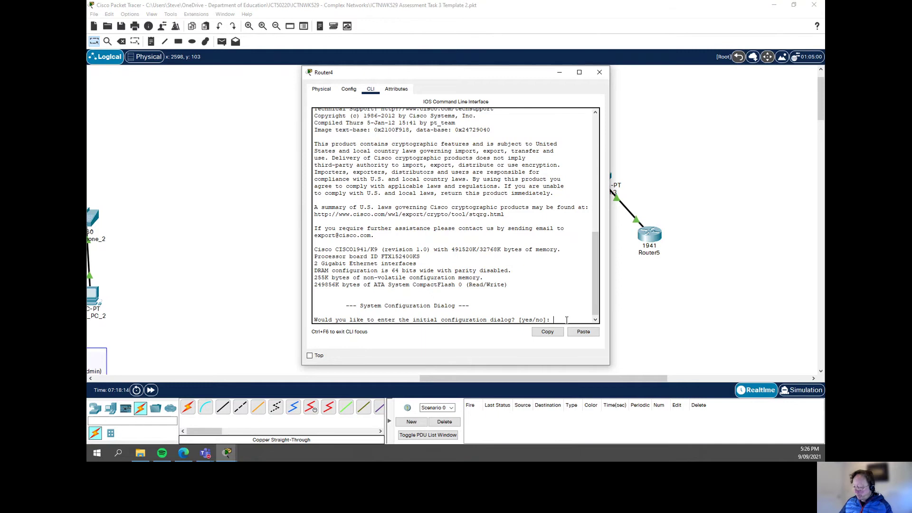
text(n)
key(Return)
key(Return)
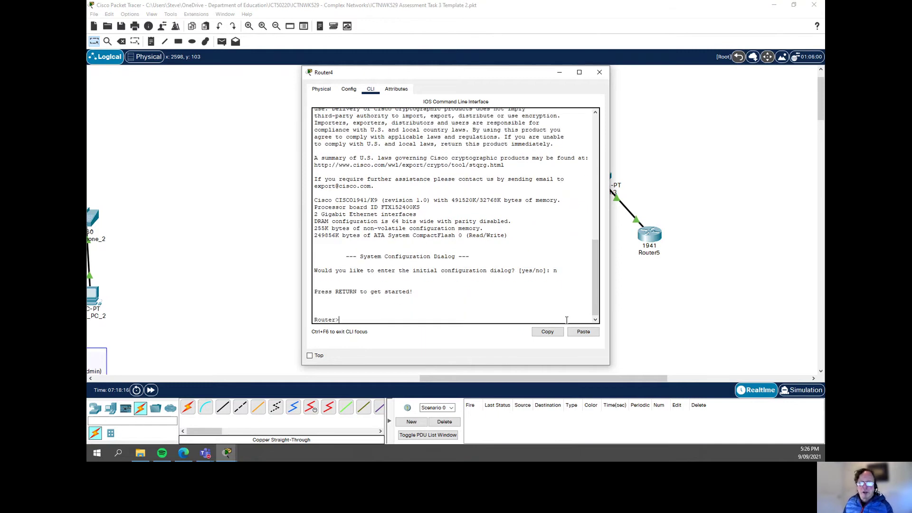
text(en)
key(Return)
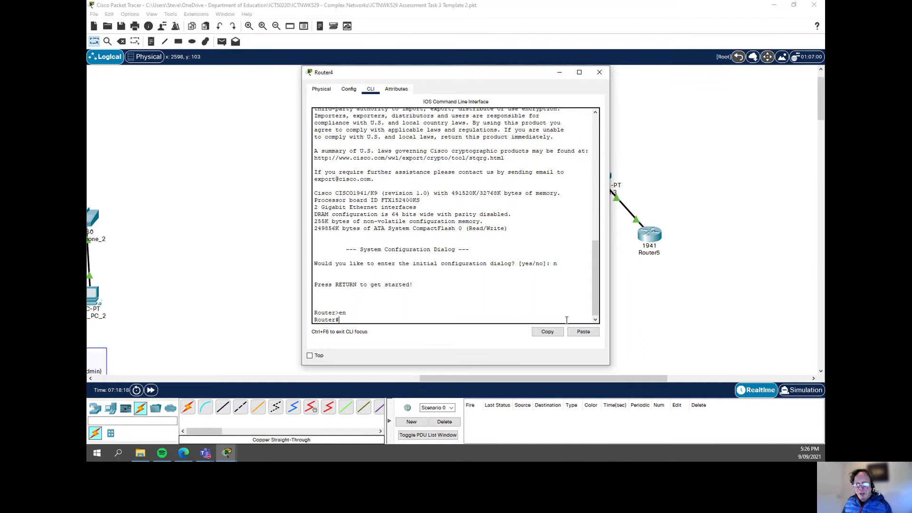
text(conf t)
key(Return)
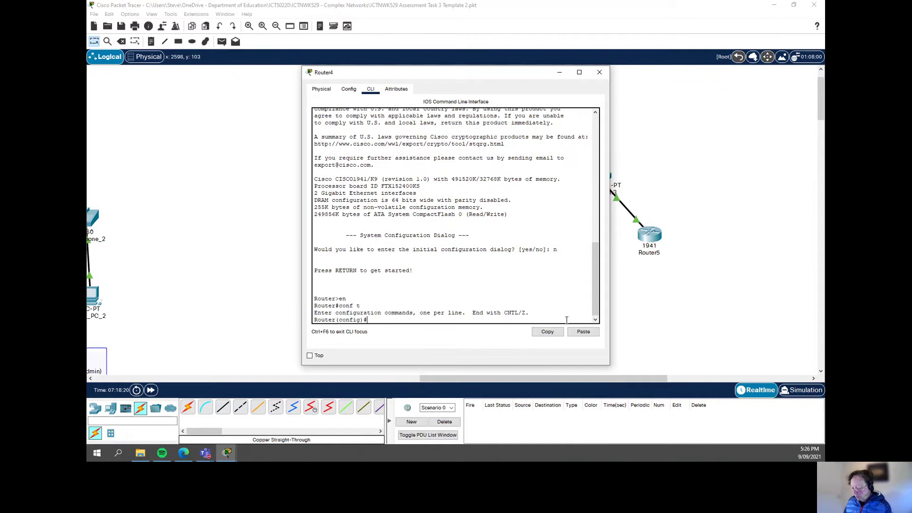
Step: Give GigabitEthernet0/0 the address 10.0.0.2 255.0.0.0 and bring it up
text(int g0/)
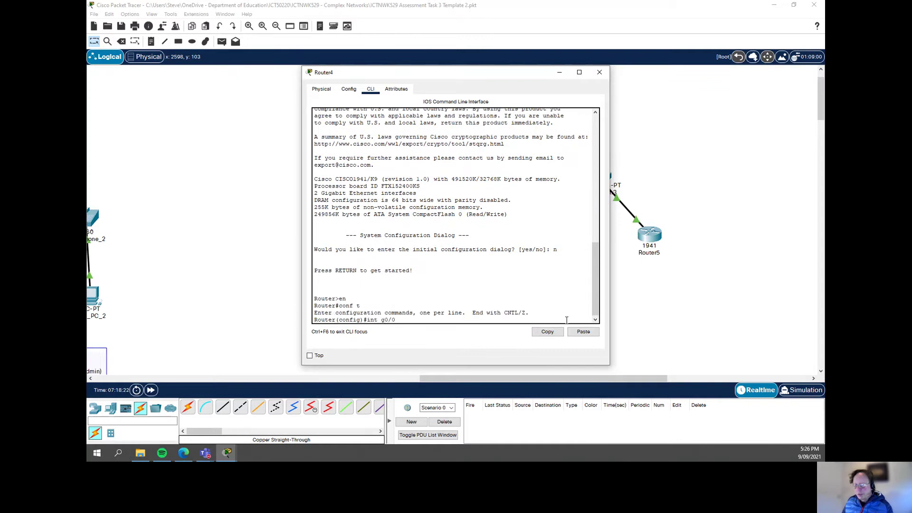
text(0)
key(Return)
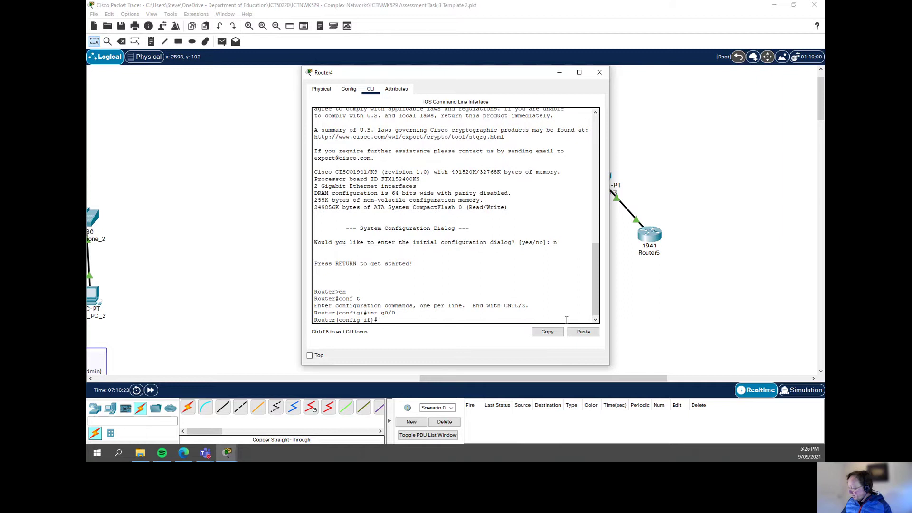
text(10.0)
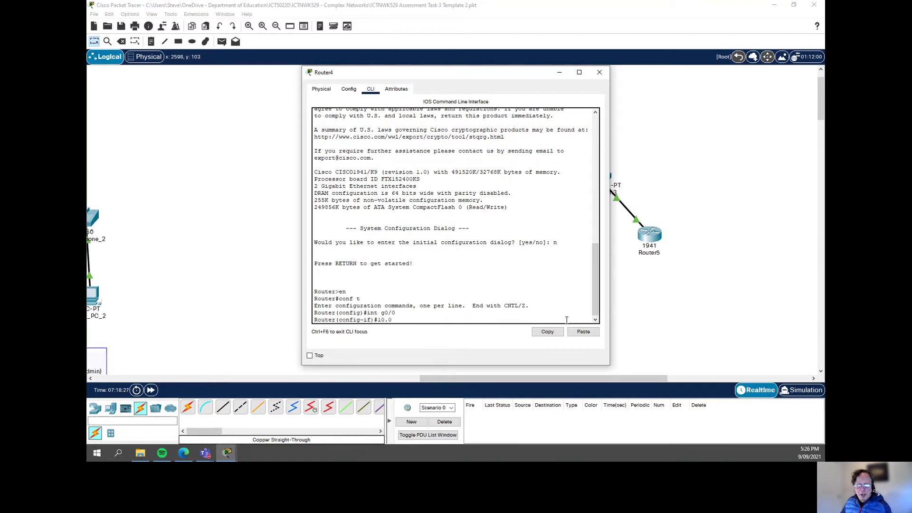
text(.0.2 255.)
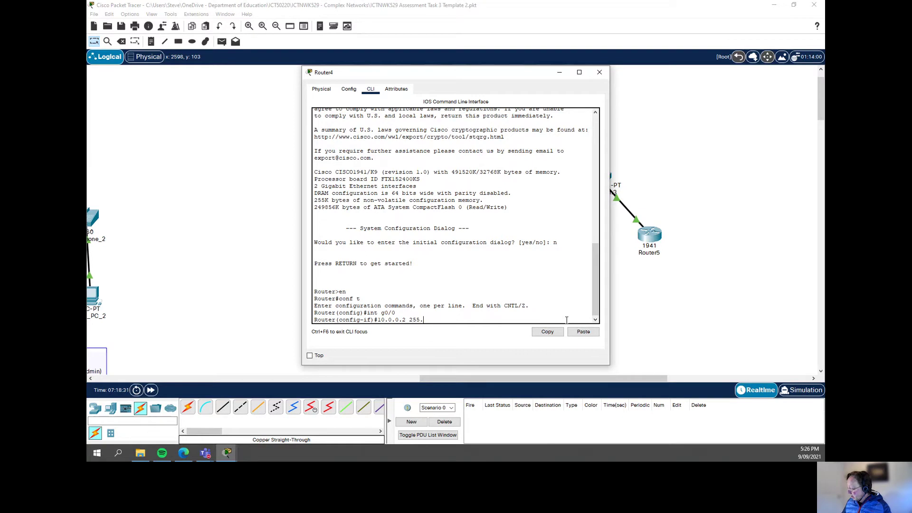
text(0.0.0)
key(Return)
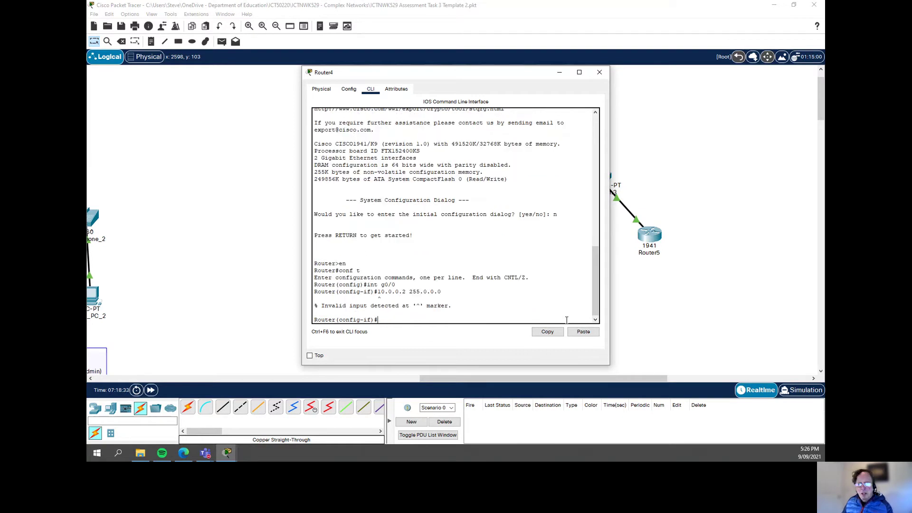
key(Up)
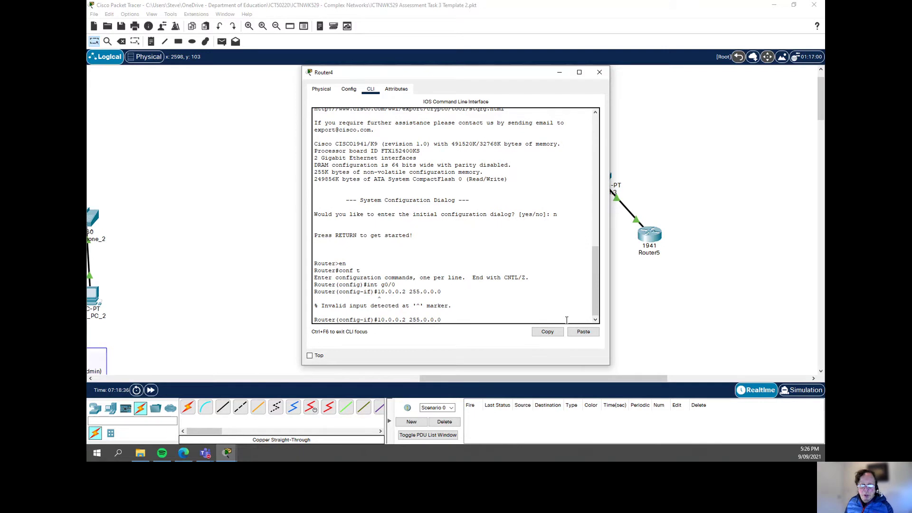
text(ip add)
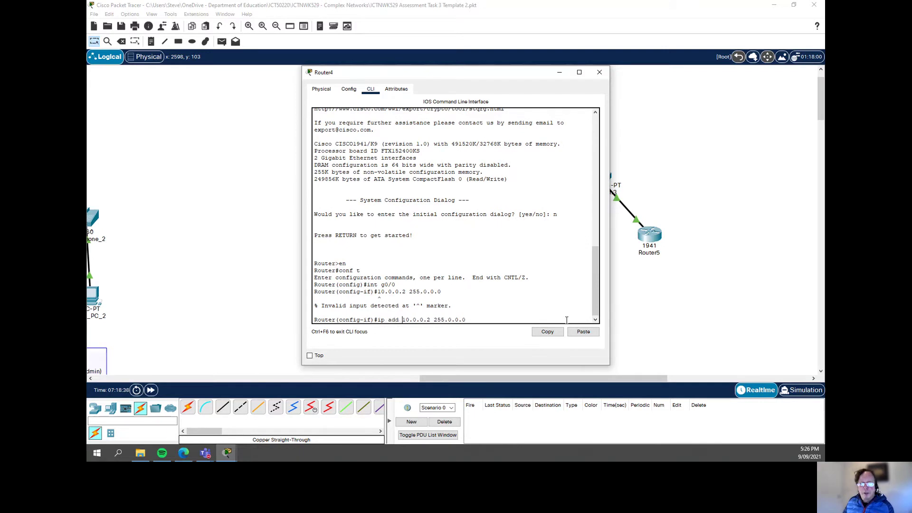
key(Return)
text(nfig-if)#n)
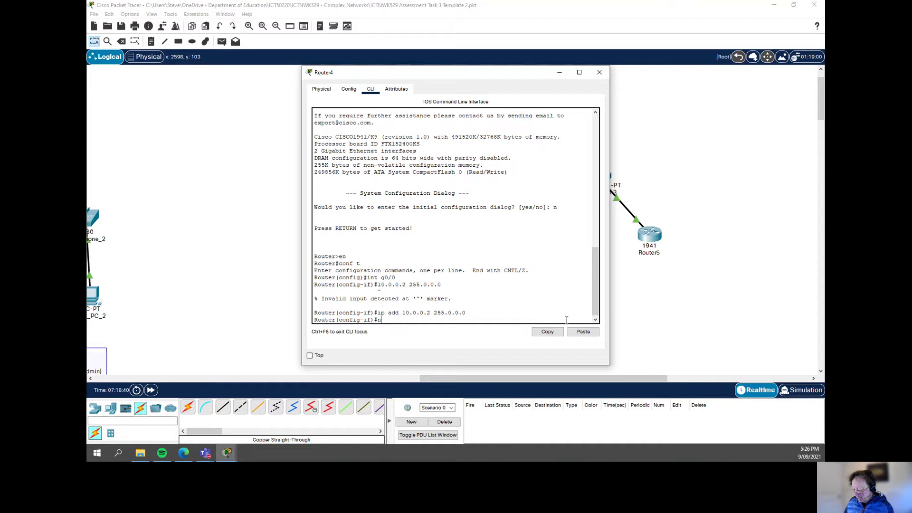
text(o shut)
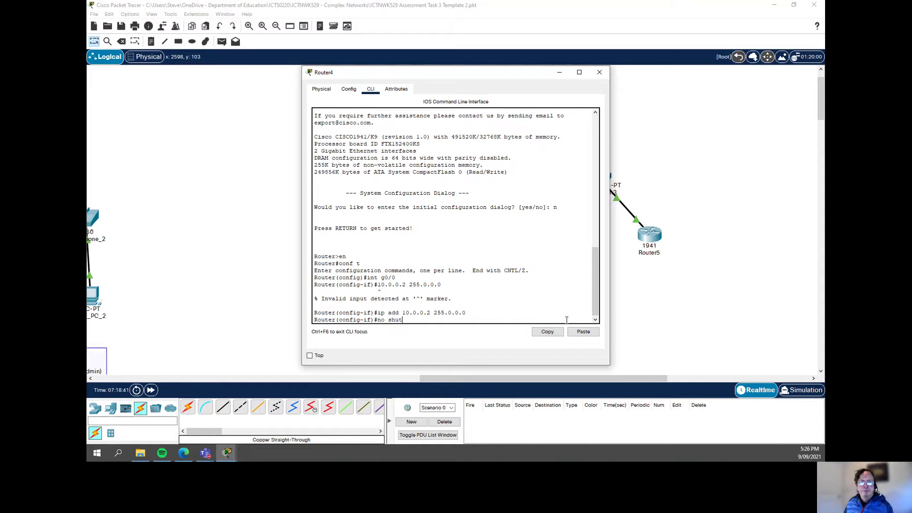
key(Tab)
key(Return)
key(Return)
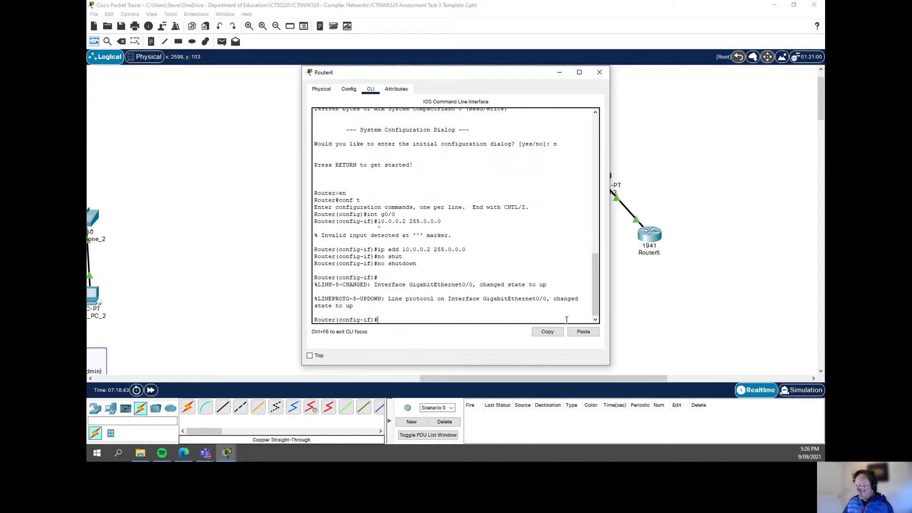
Step: Give GigabitEthernet0/1 172.16.0.2 255.255.0.0, bring it up, and save with do wr
text(int g0/1)
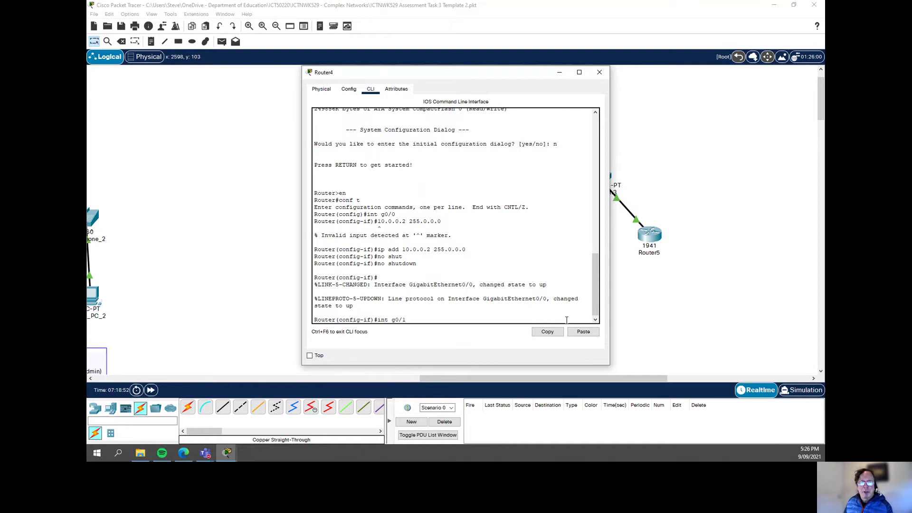
key(Return)
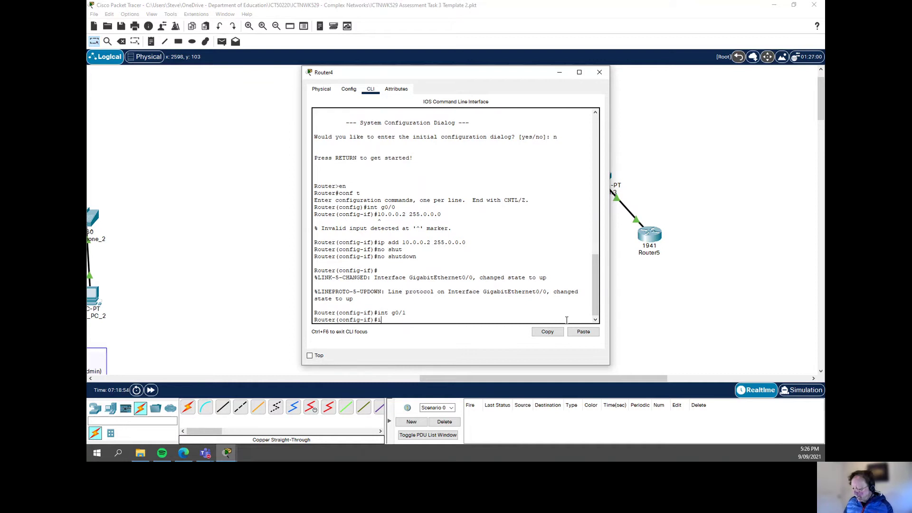
text(ip add)
key(Tab)
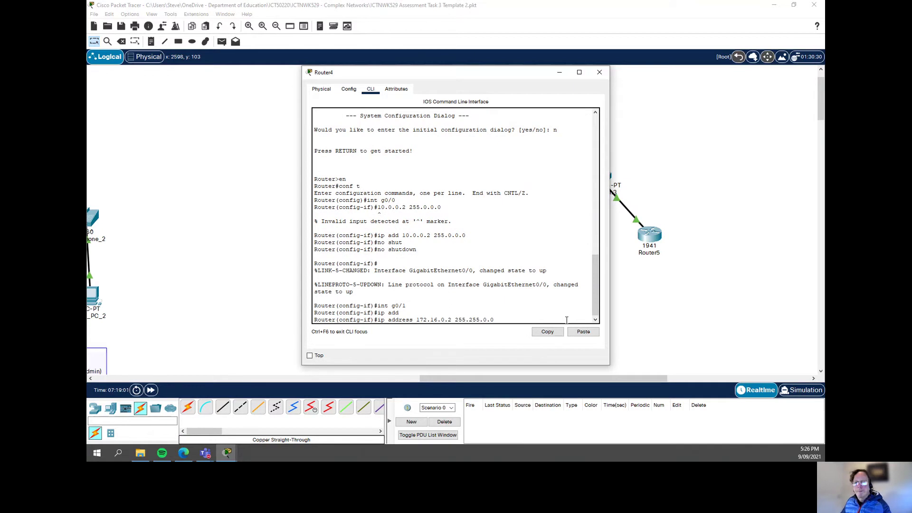
text(172.16.0.2 255.255.0.0)
key(Return)
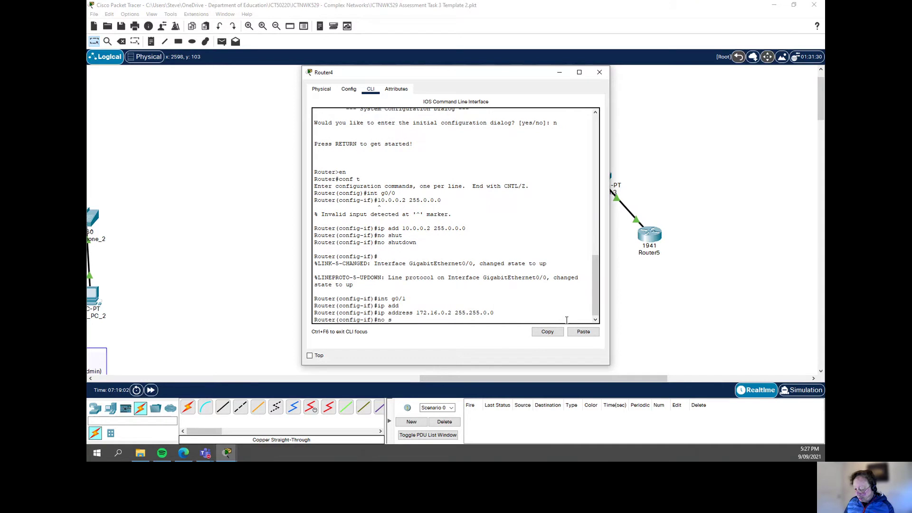
text(no shut)
key(Tab)
key(Return)
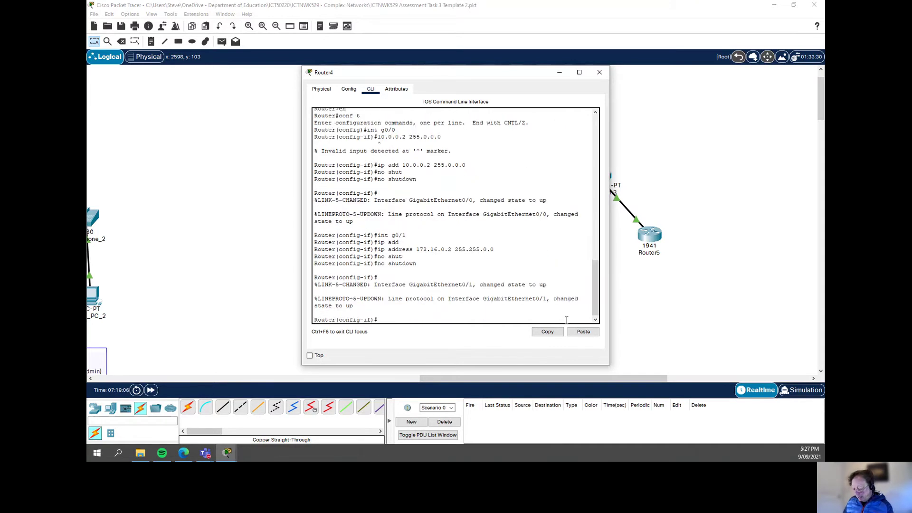
text(do wr)
key(Return)
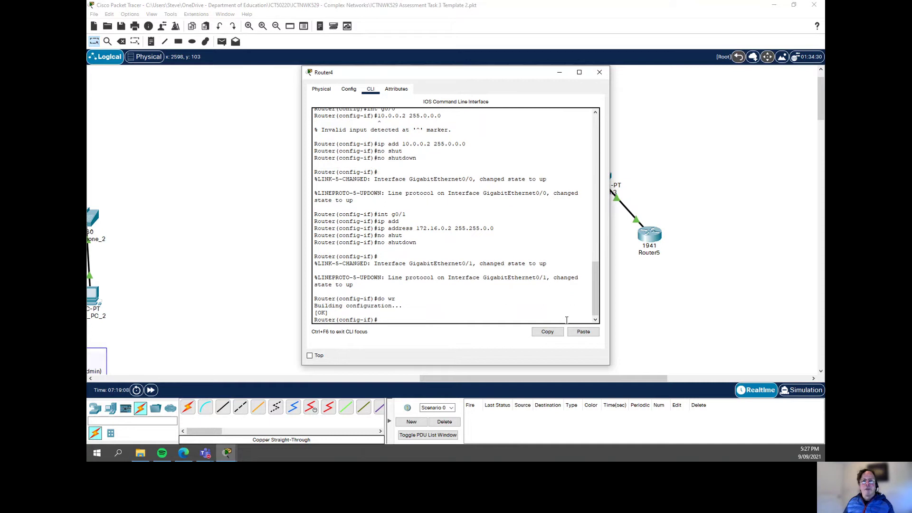
Step: Close Router4's window and add a simple PDU from Router3 to Router4, which shows Failed
click(600, 72)
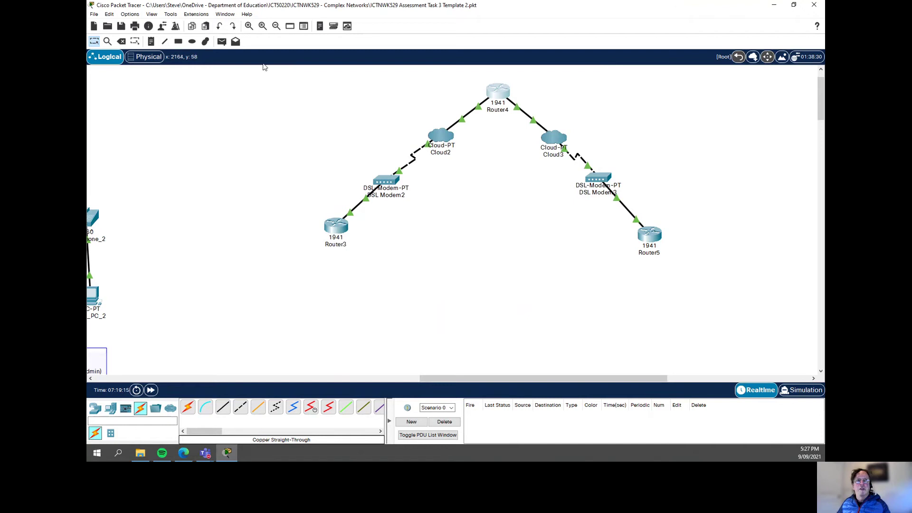
click(221, 42)
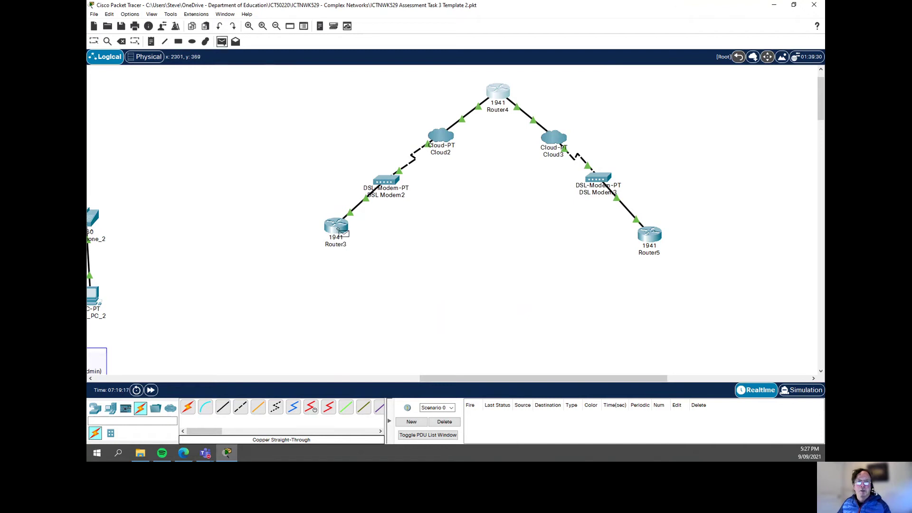
click(338, 228)
click(494, 93)
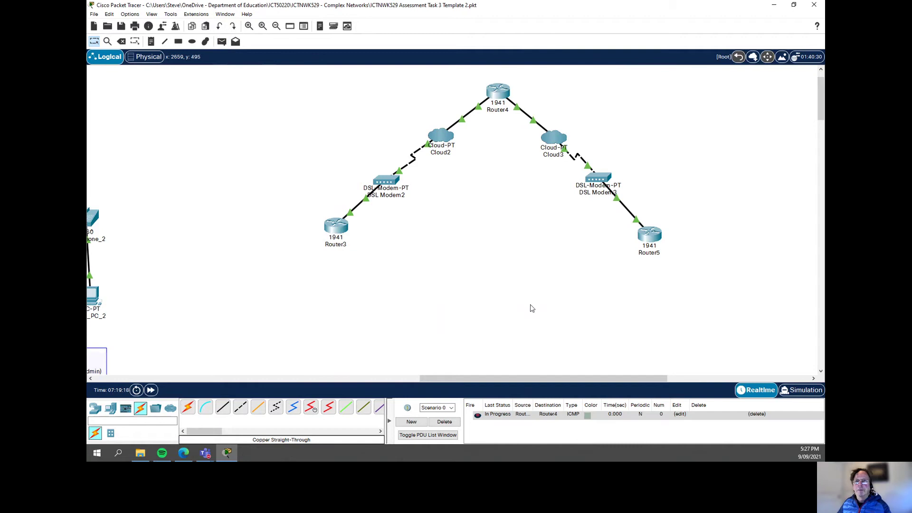
click(478, 416)
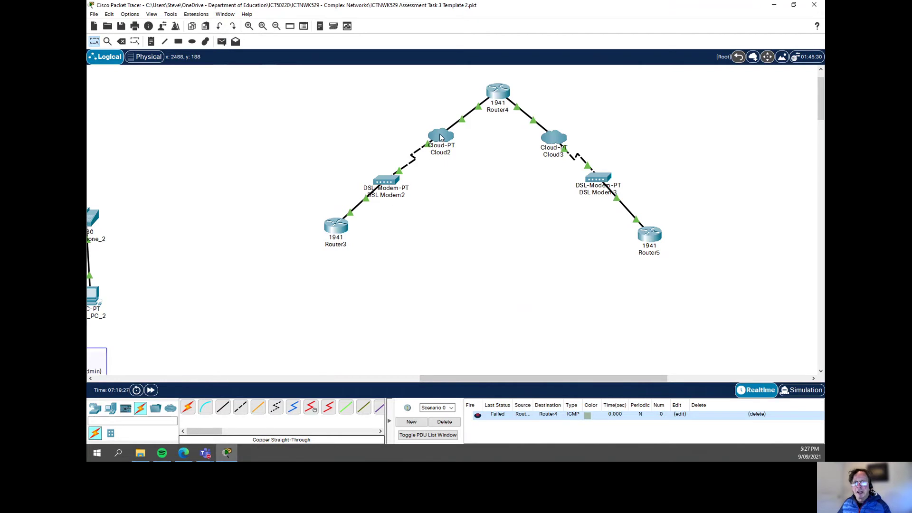
Step: On Cloud2, add a DSL mapping from Modem4 to Ethernet6
click(441, 138)
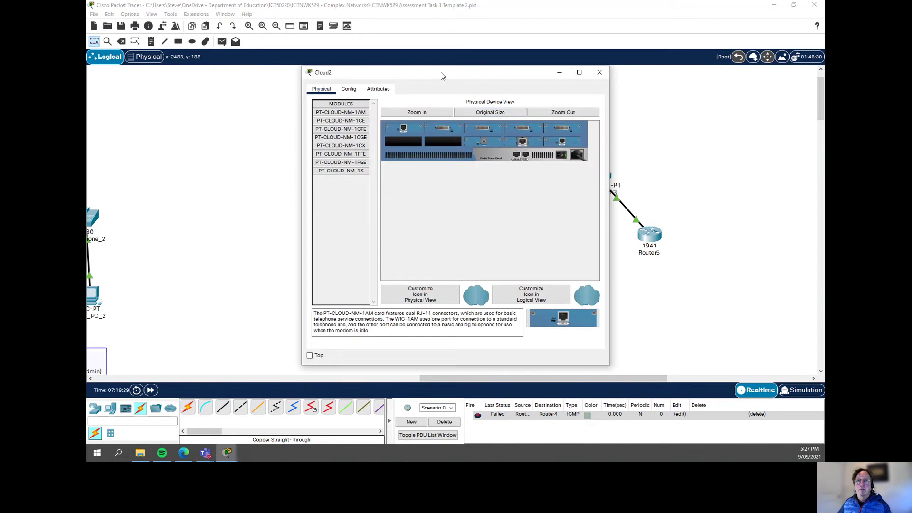
drag(441, 76, 240, 74)
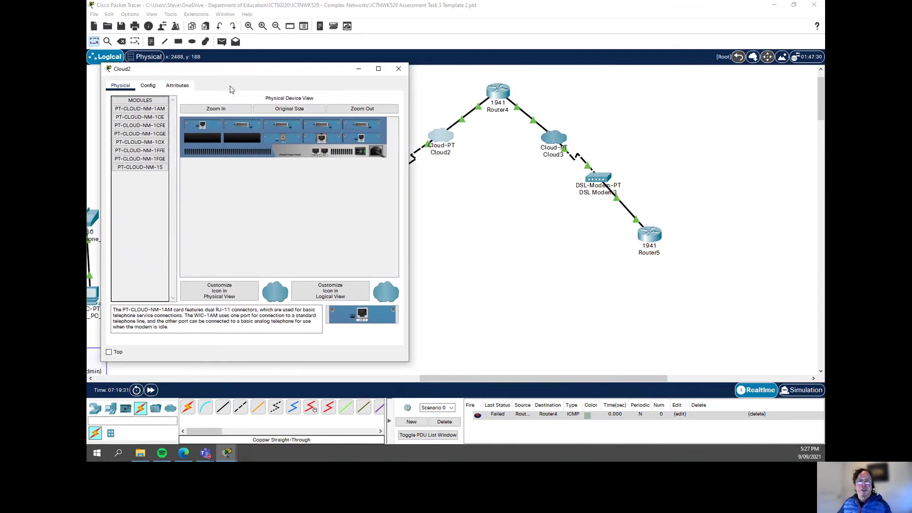
click(148, 86)
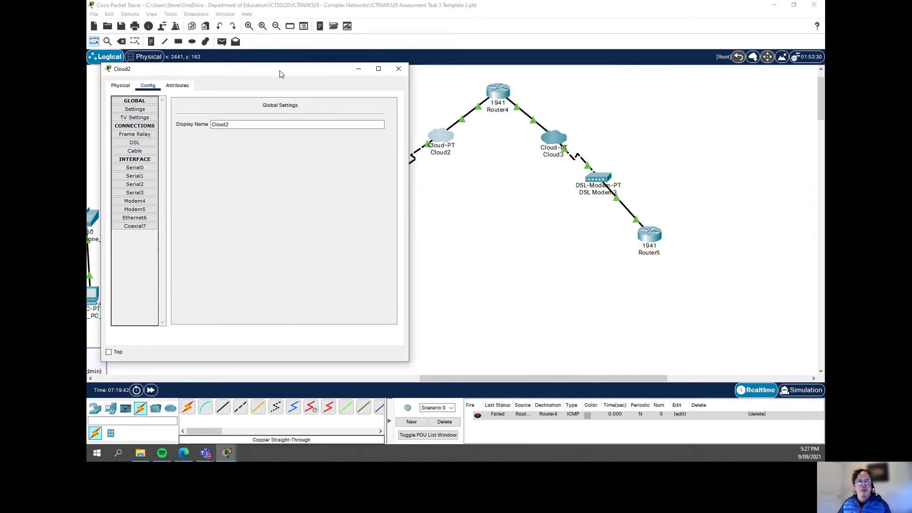
mouse_move(280, 74)
mouse_down()
mouse_move(238, 80)
mouse_move(290, 69)
mouse_up()
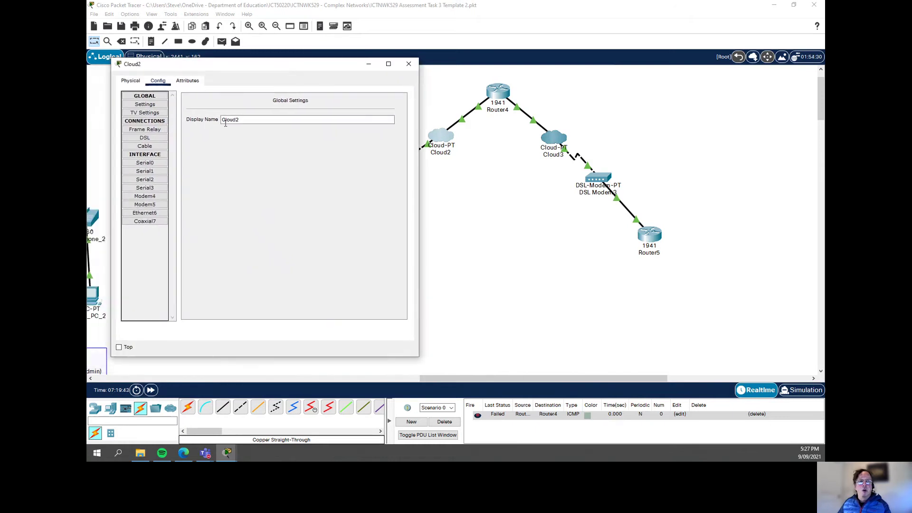
click(153, 195)
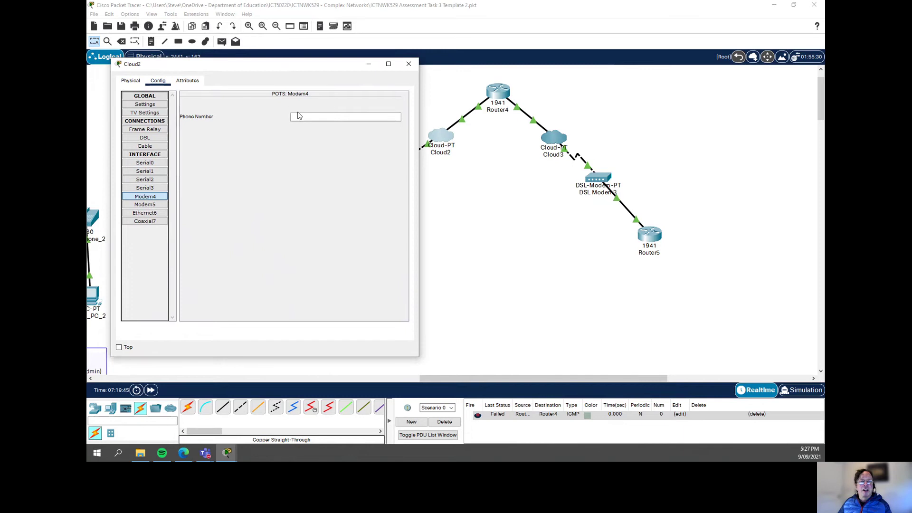
click(144, 213)
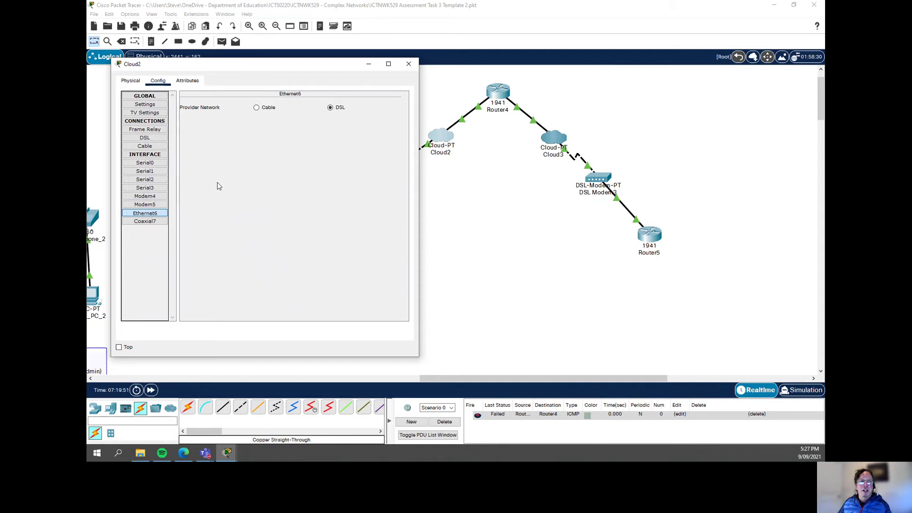
click(141, 139)
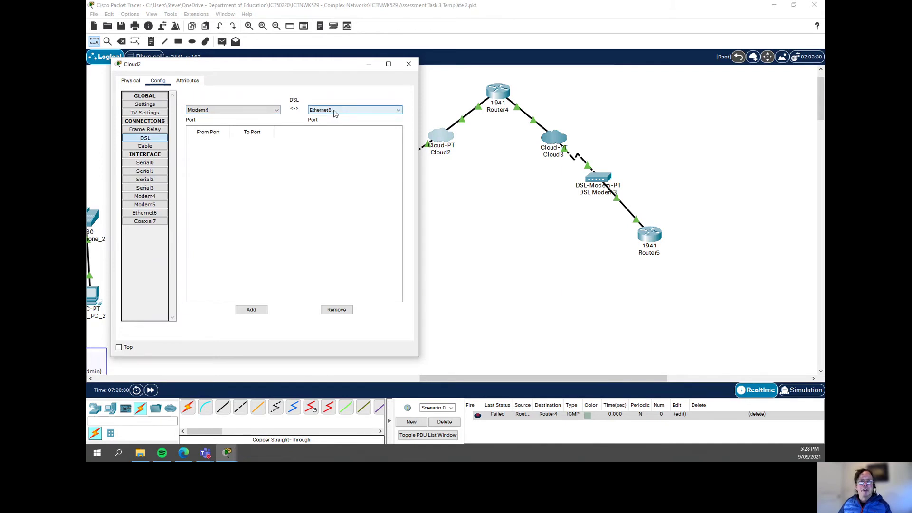
click(252, 311)
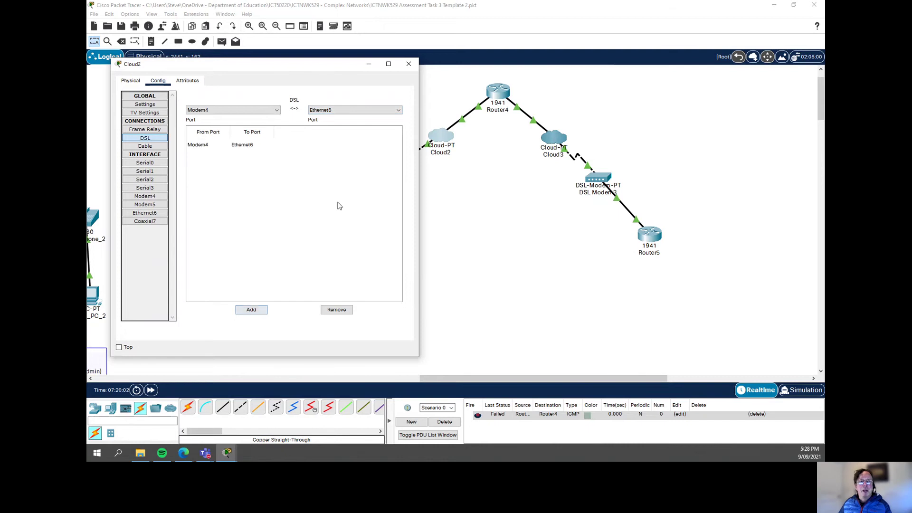
click(409, 65)
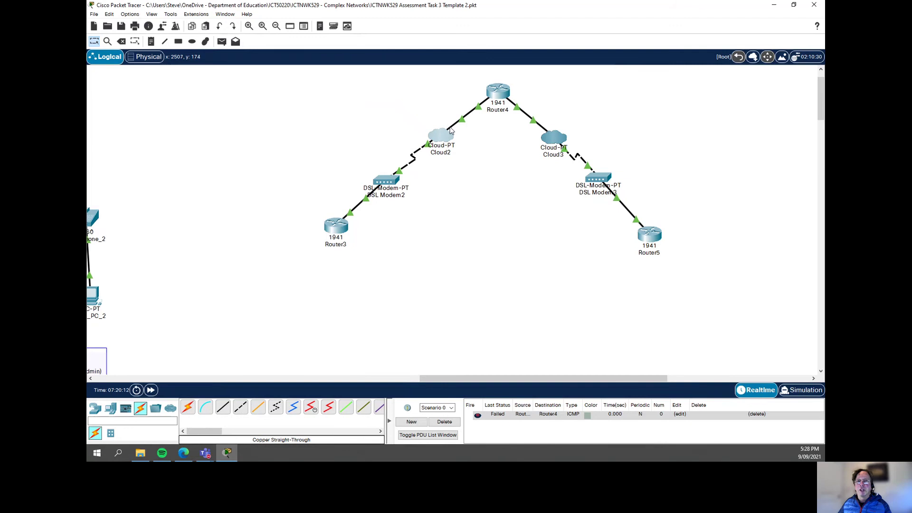
Step: Add the same Modem4-to-Ethernet6 DSL mapping on Cloud3
click(553, 138)
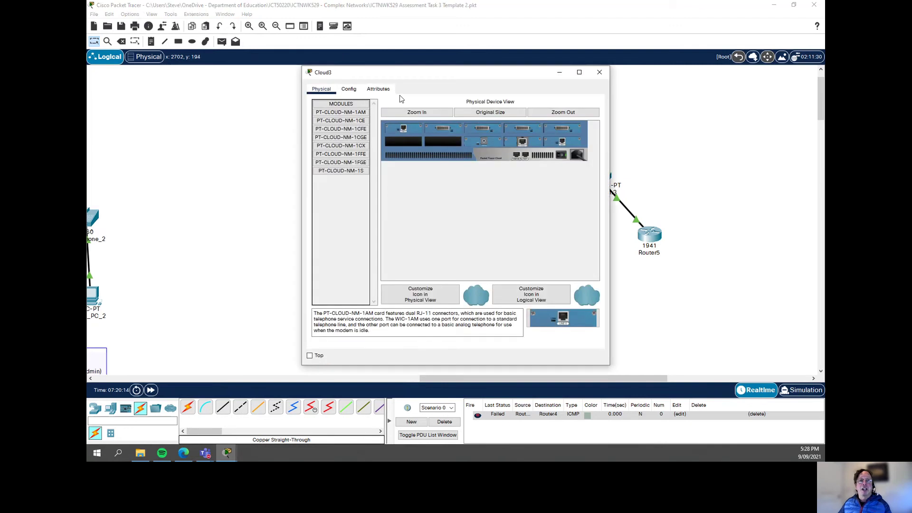
click(349, 90)
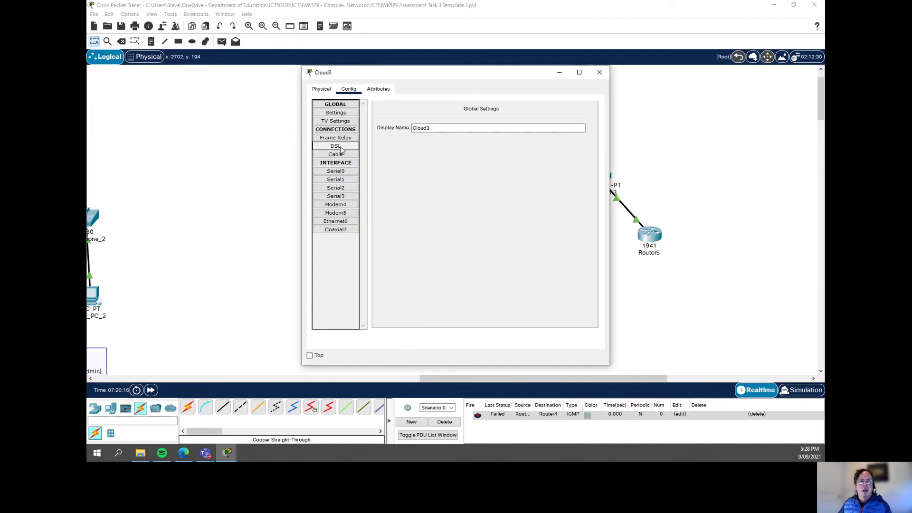
click(336, 146)
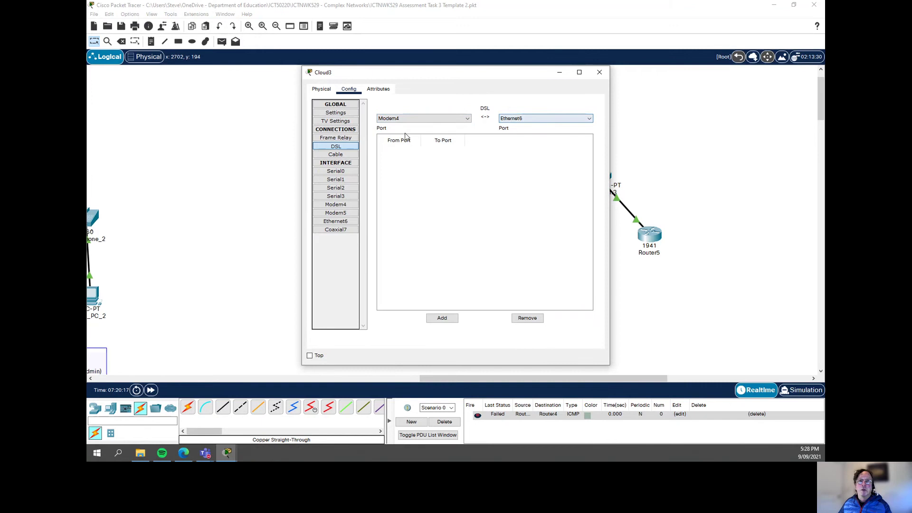
click(442, 317)
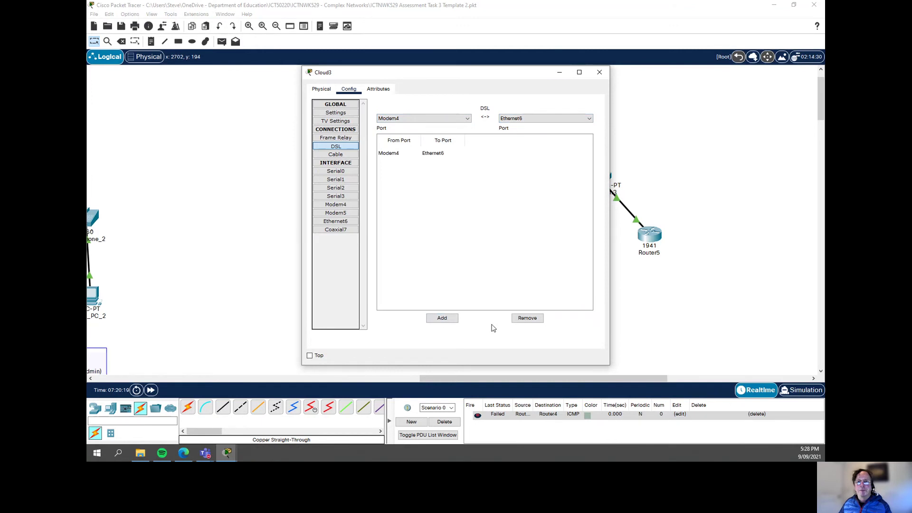
click(600, 73)
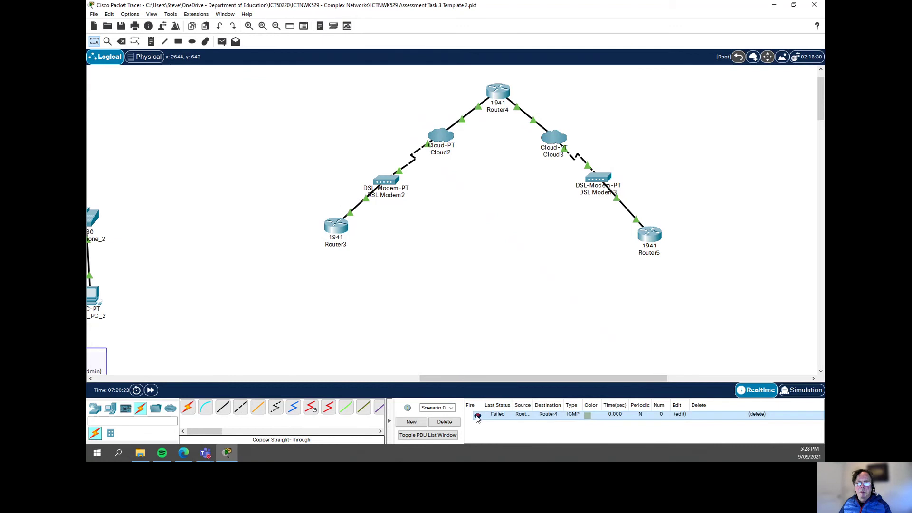
Step: Delete the failed PDU and send a new ping from Router3 to Router4
click(444, 421)
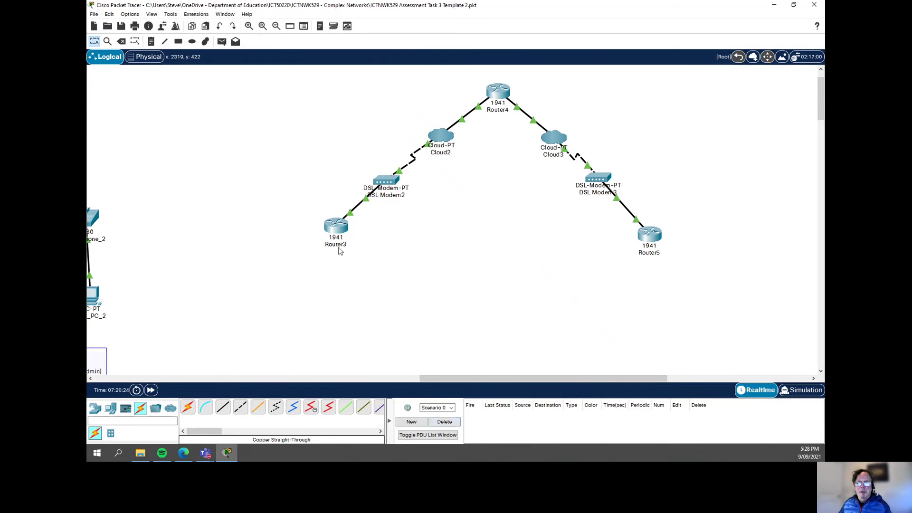
click(221, 42)
click(337, 226)
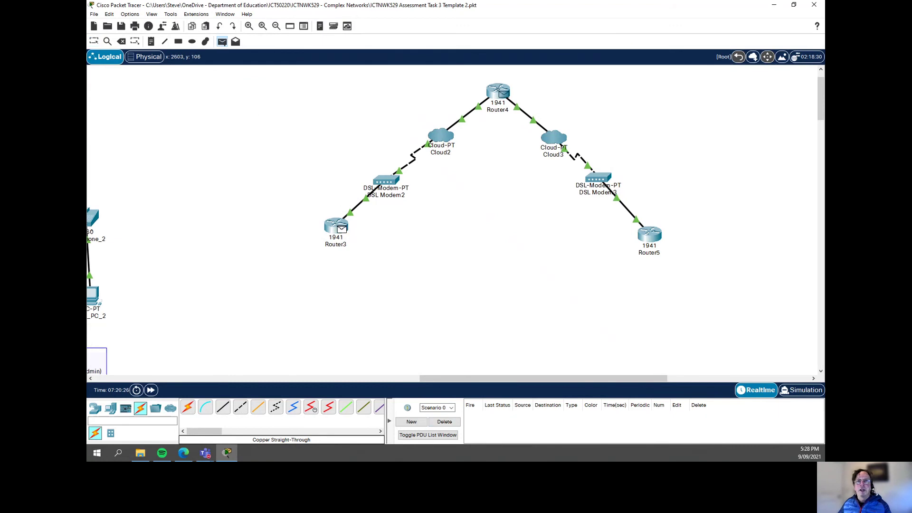
click(499, 91)
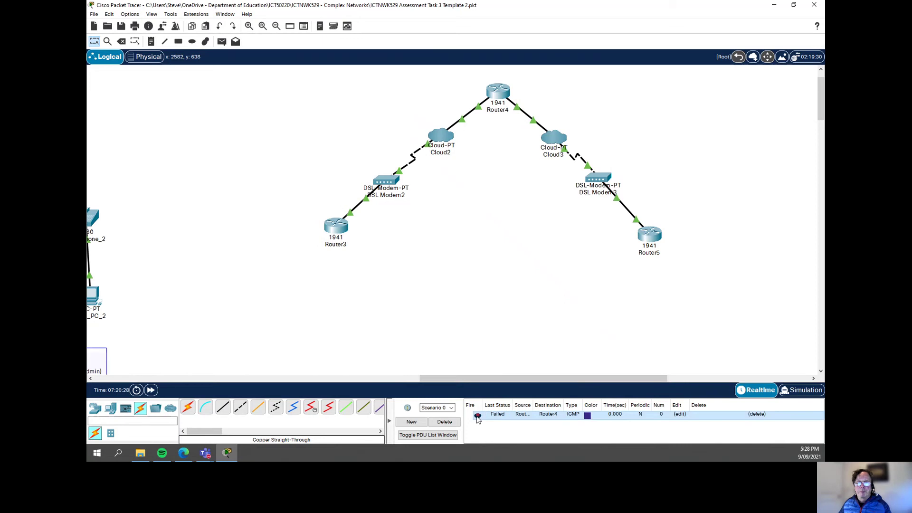
click(478, 416)
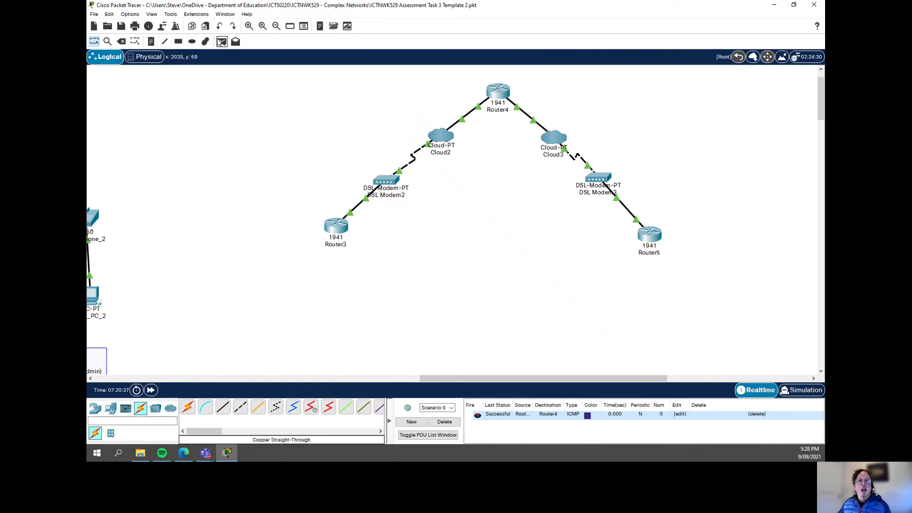
Step: Ping Router4 from Router5, then delete all test PDUs
click(221, 42)
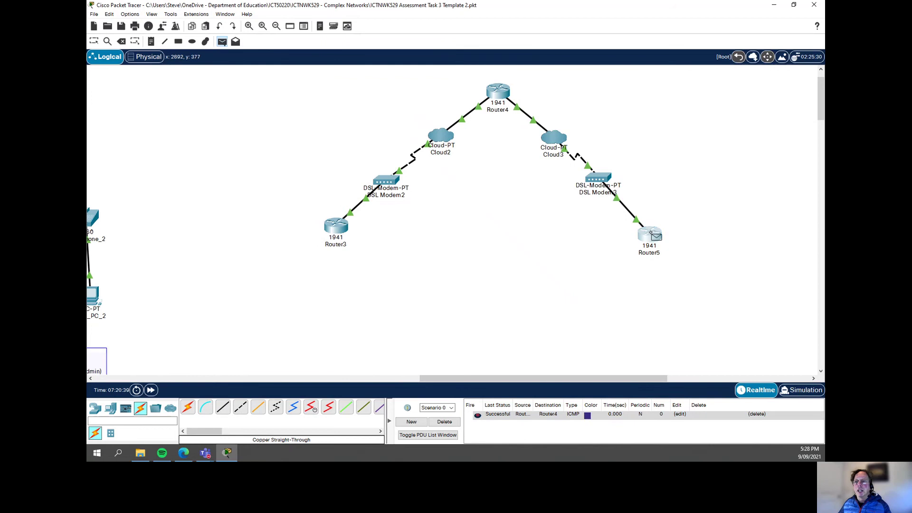
click(650, 233)
click(497, 91)
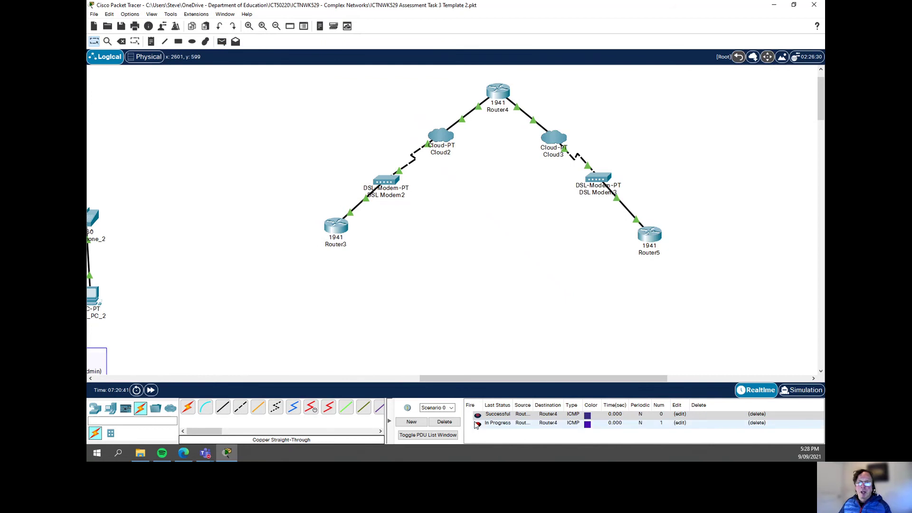
click(476, 424)
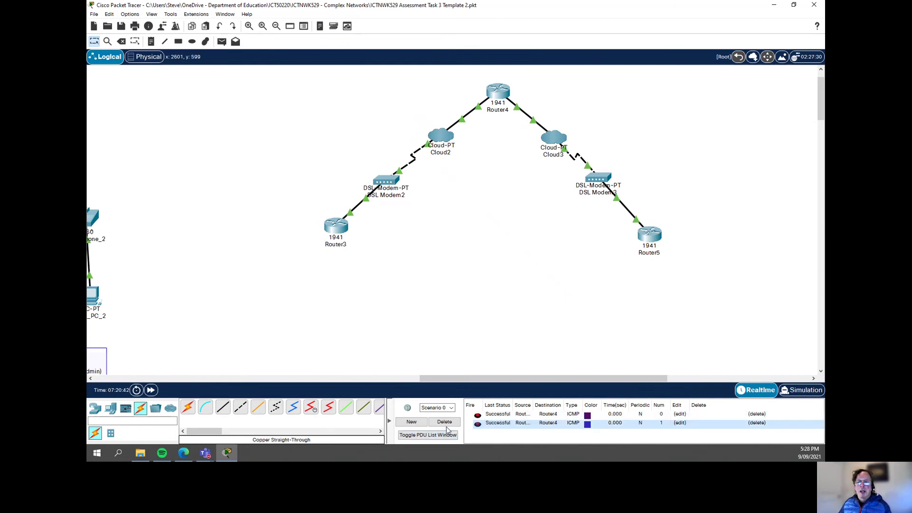
click(445, 422)
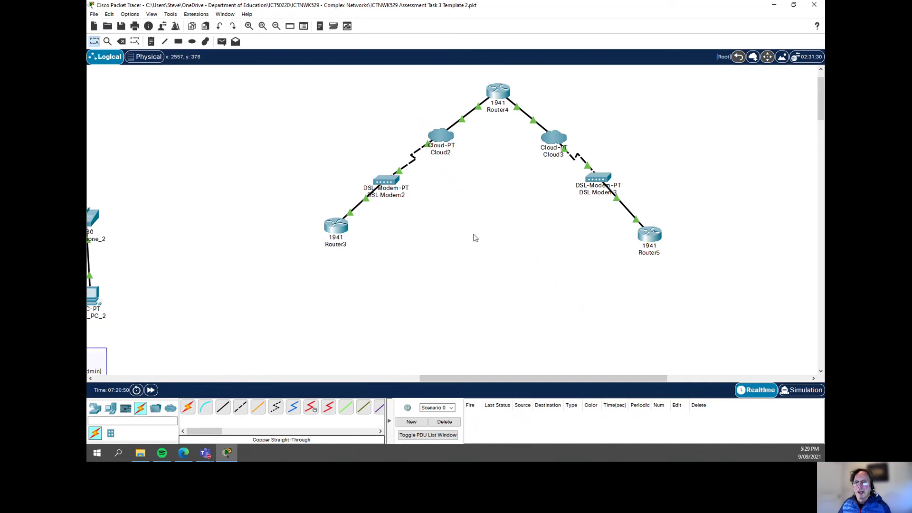
Step: Change Router4's Display Name to ISP in its Config settings
click(497, 95)
click(349, 89)
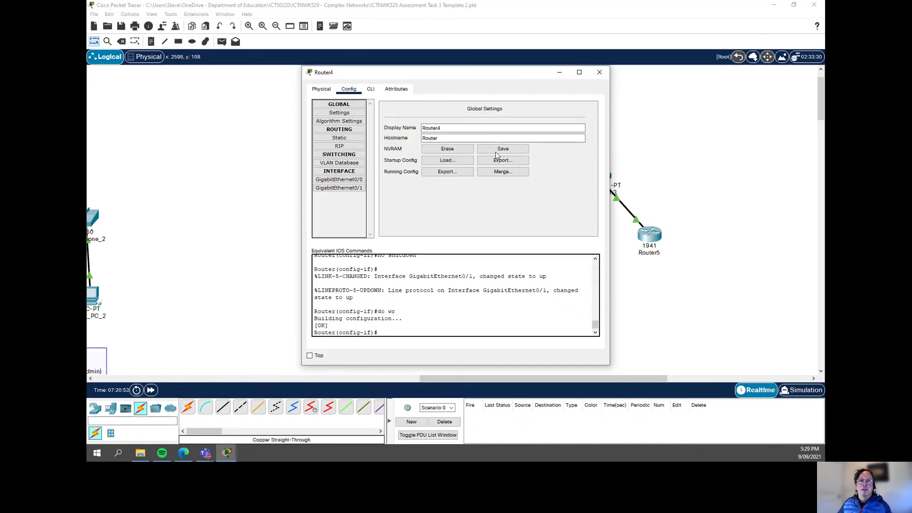
double_click(458, 128)
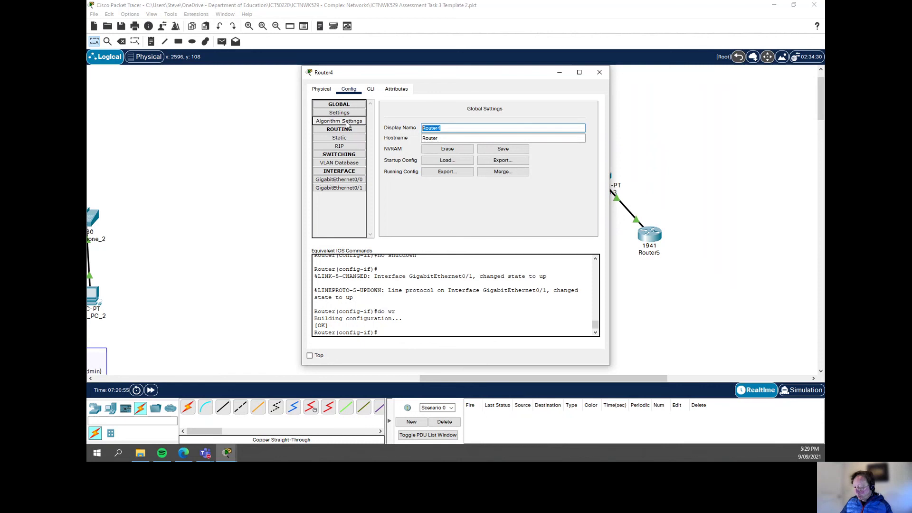
text(ISP)
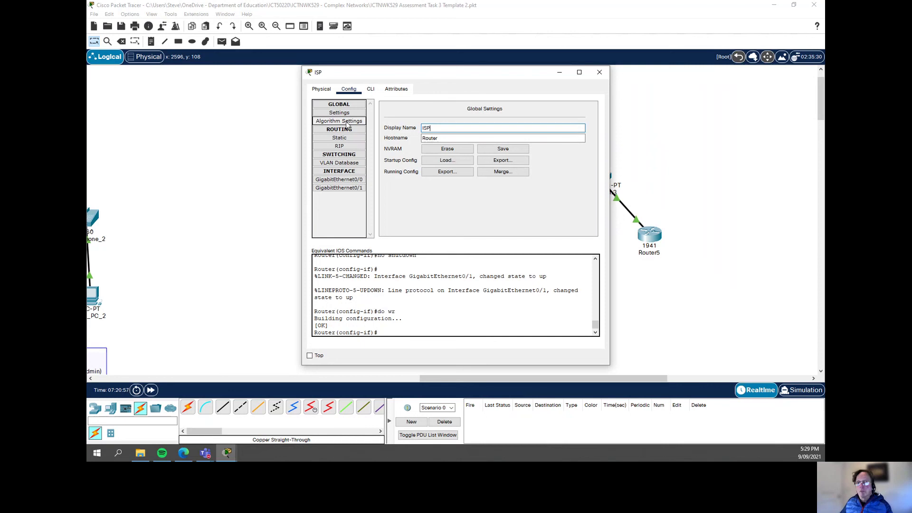
click(599, 73)
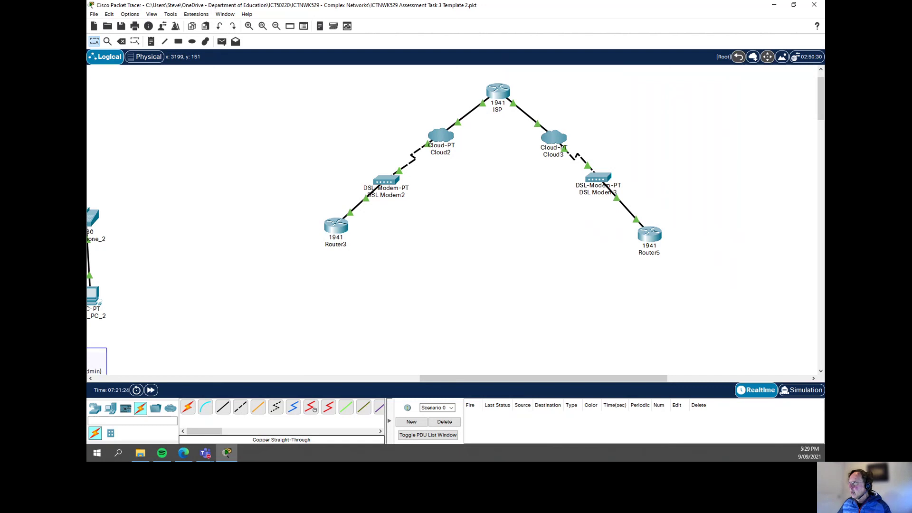
key(alt+Tab)
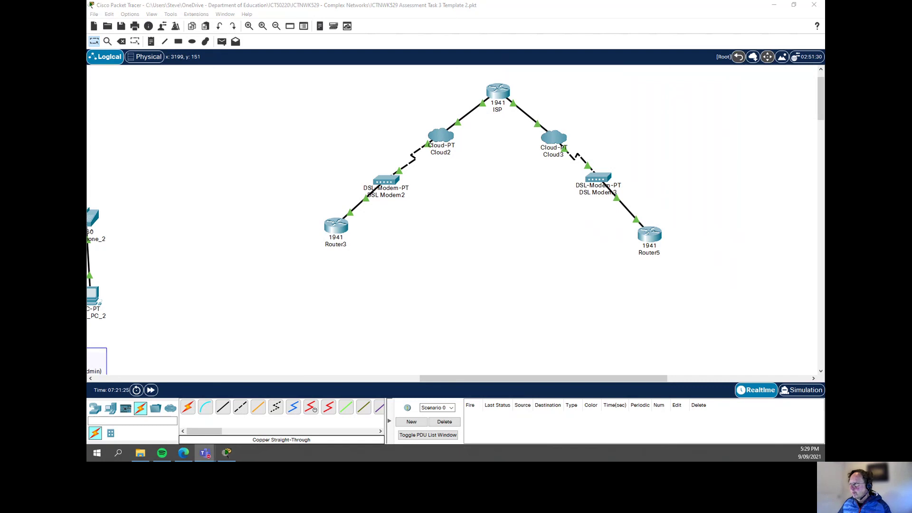